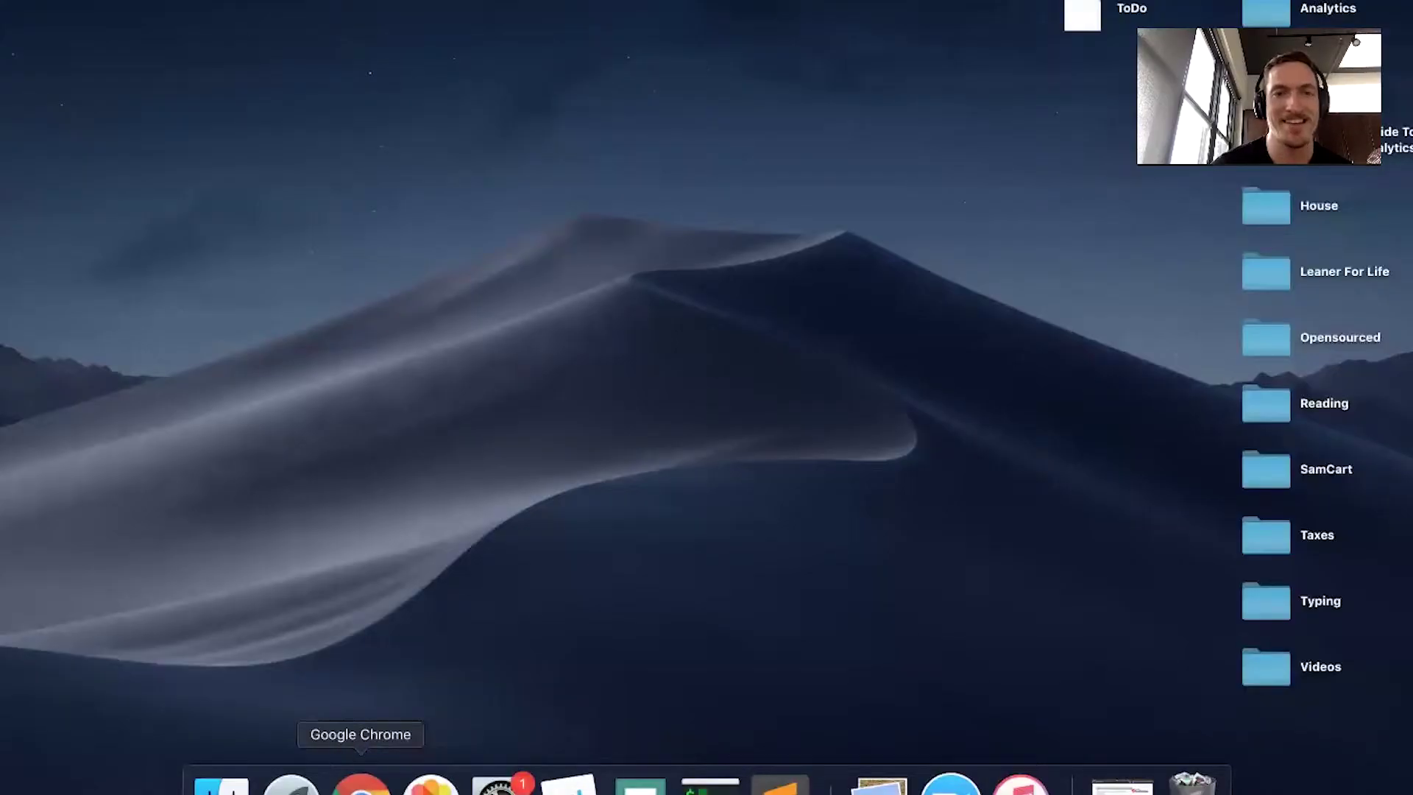
- Bring up the Products list in Chrome and review the coaching calls, Glute Activator Band and HIIT MAX apps
{"action": "left_click", "coordinate": [361, 784]}
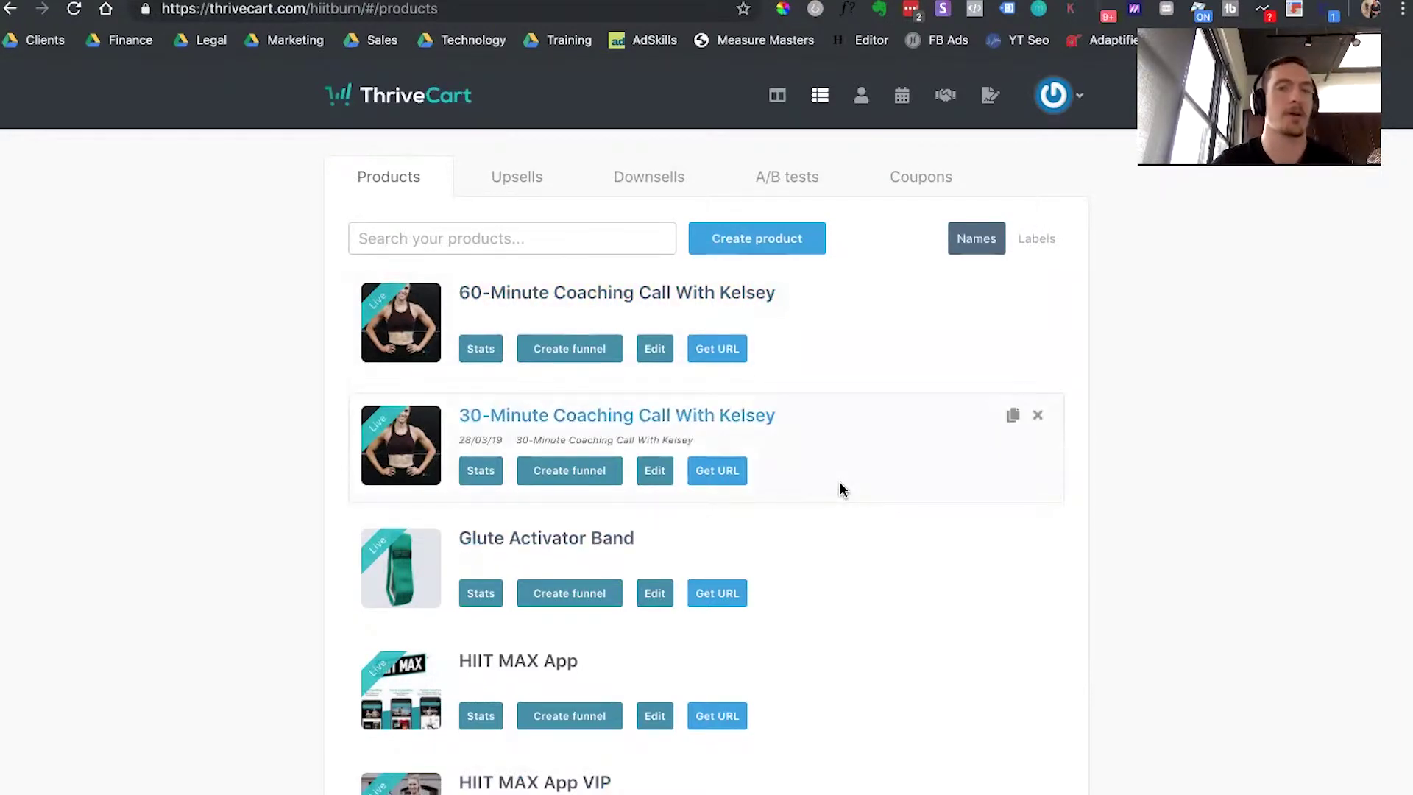
{"action": "scroll", "coordinate": [479, 357], "scroll_direction": "down", "scroll_amount": 7}
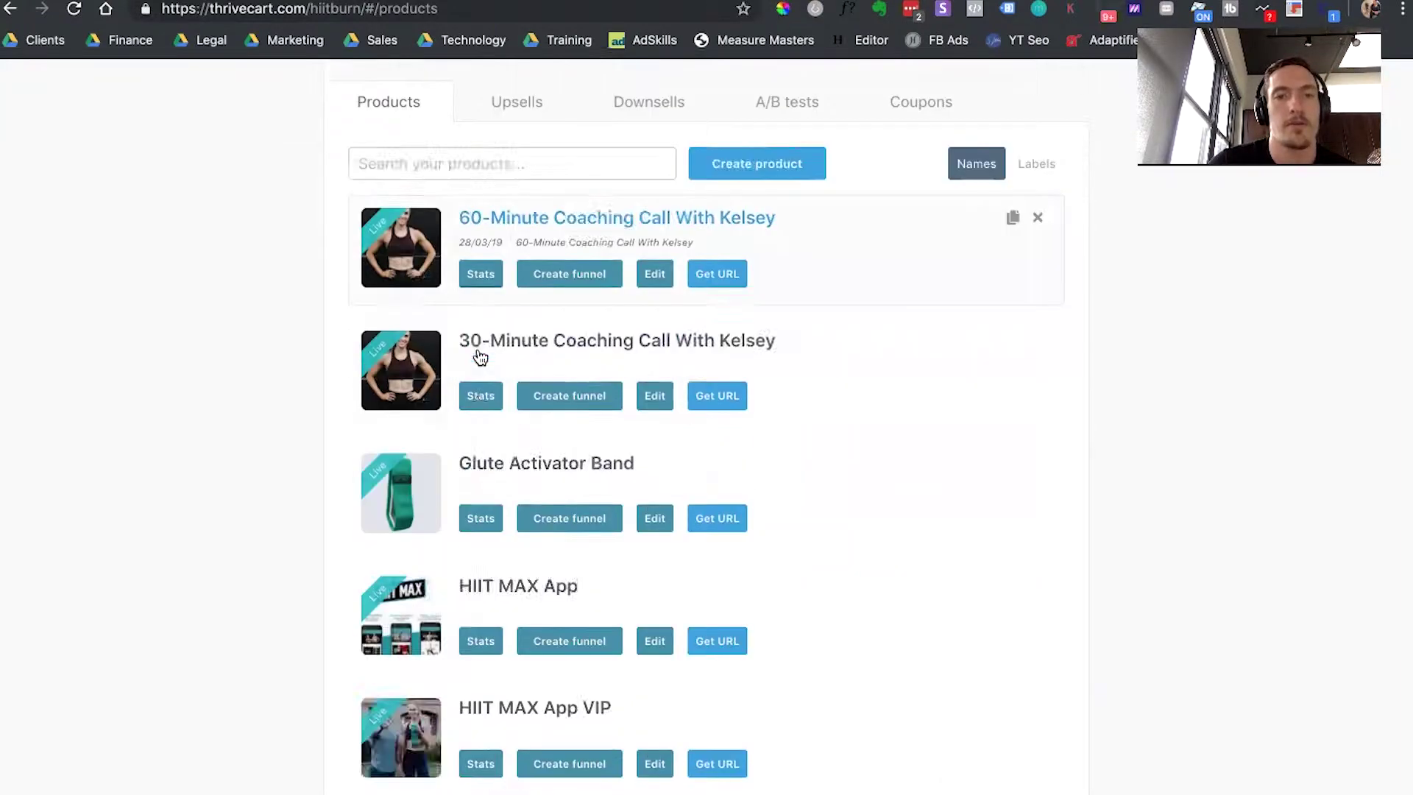
{"action": "scroll", "coordinate": [479, 355], "scroll_direction": "up", "scroll_amount": 7}
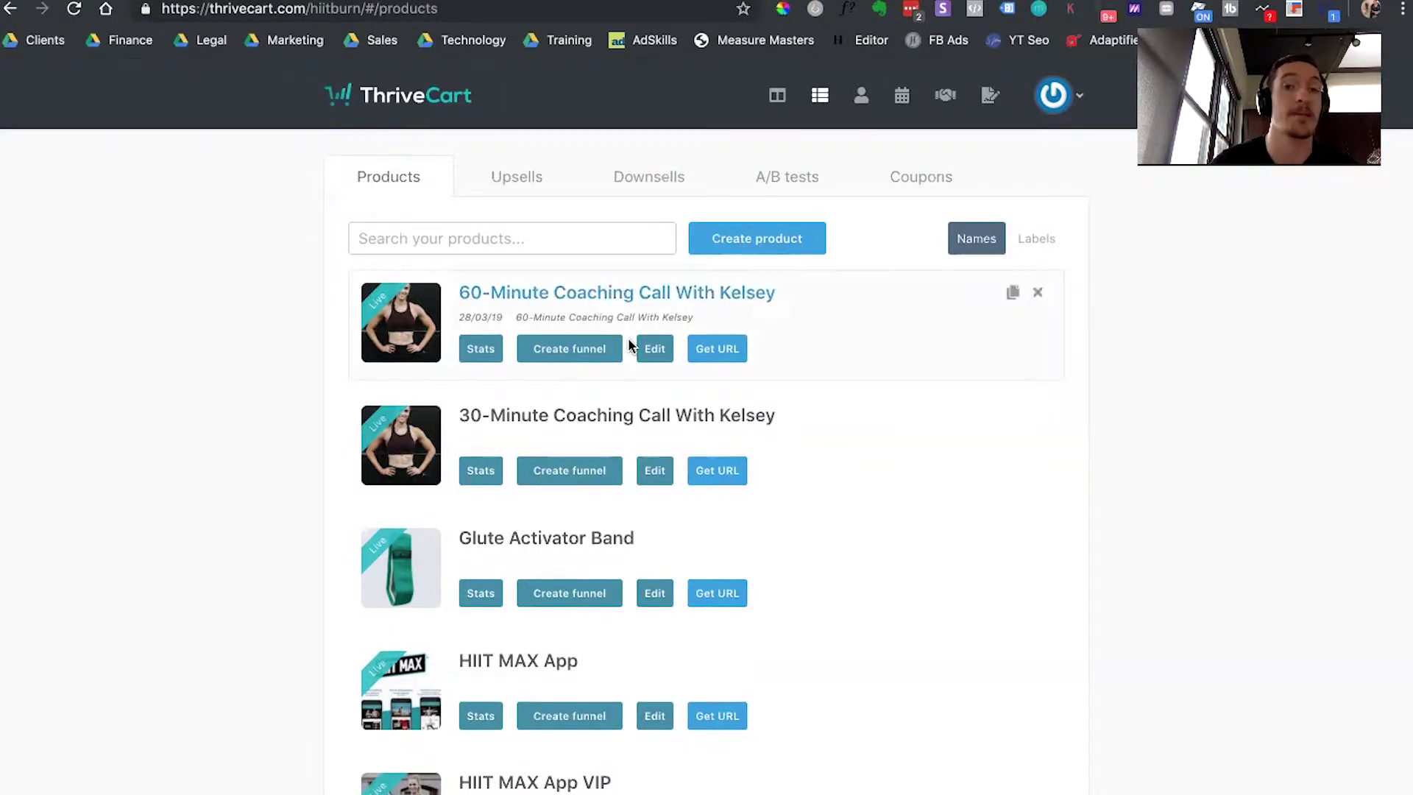
- Open the 60-Minute coaching call product and check its single one-time $200.00 USD price
{"action": "left_click", "coordinate": [658, 357]}
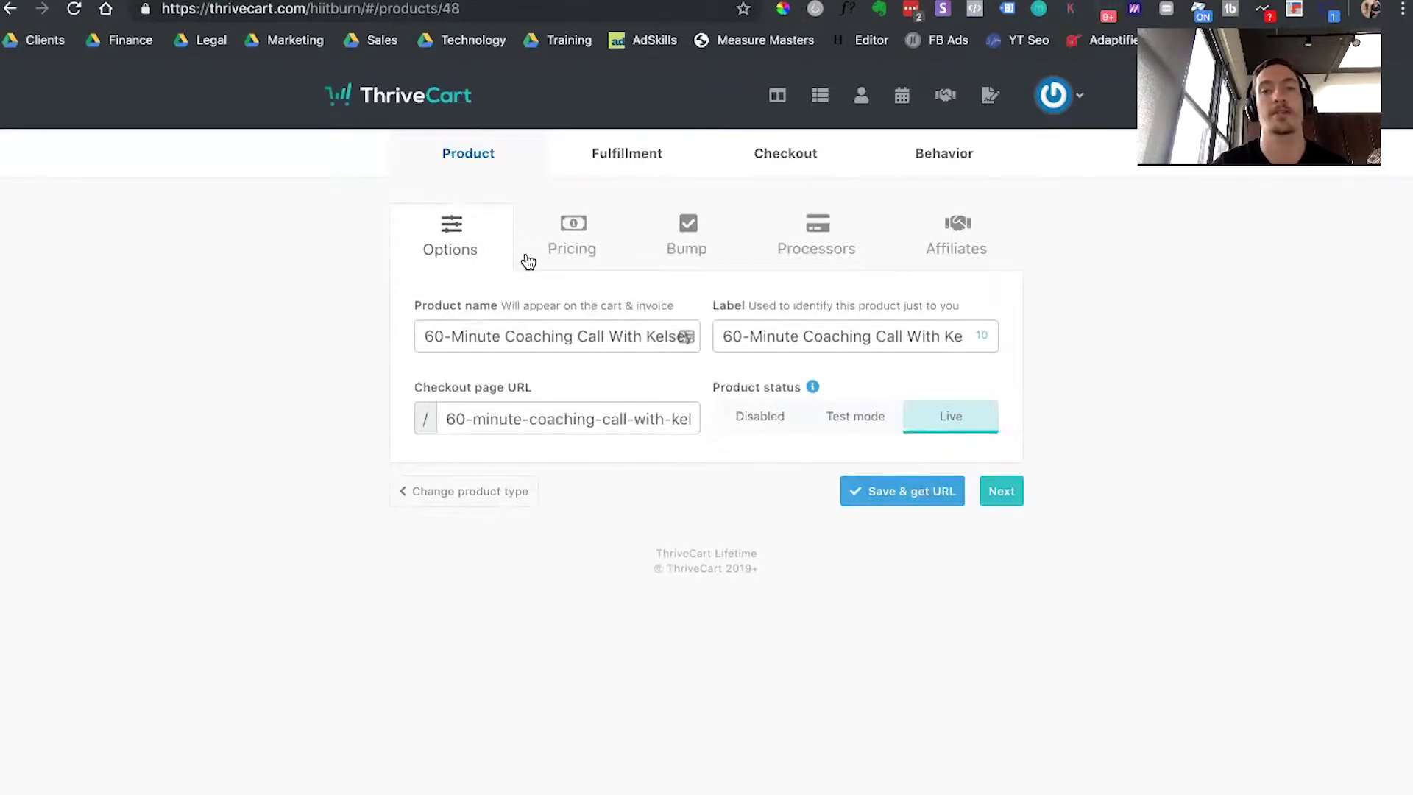
{"action": "left_click", "coordinate": [575, 243]}
{"action": "scroll", "coordinate": [846, 421], "scroll_direction": "down", "scroll_amount": 2}
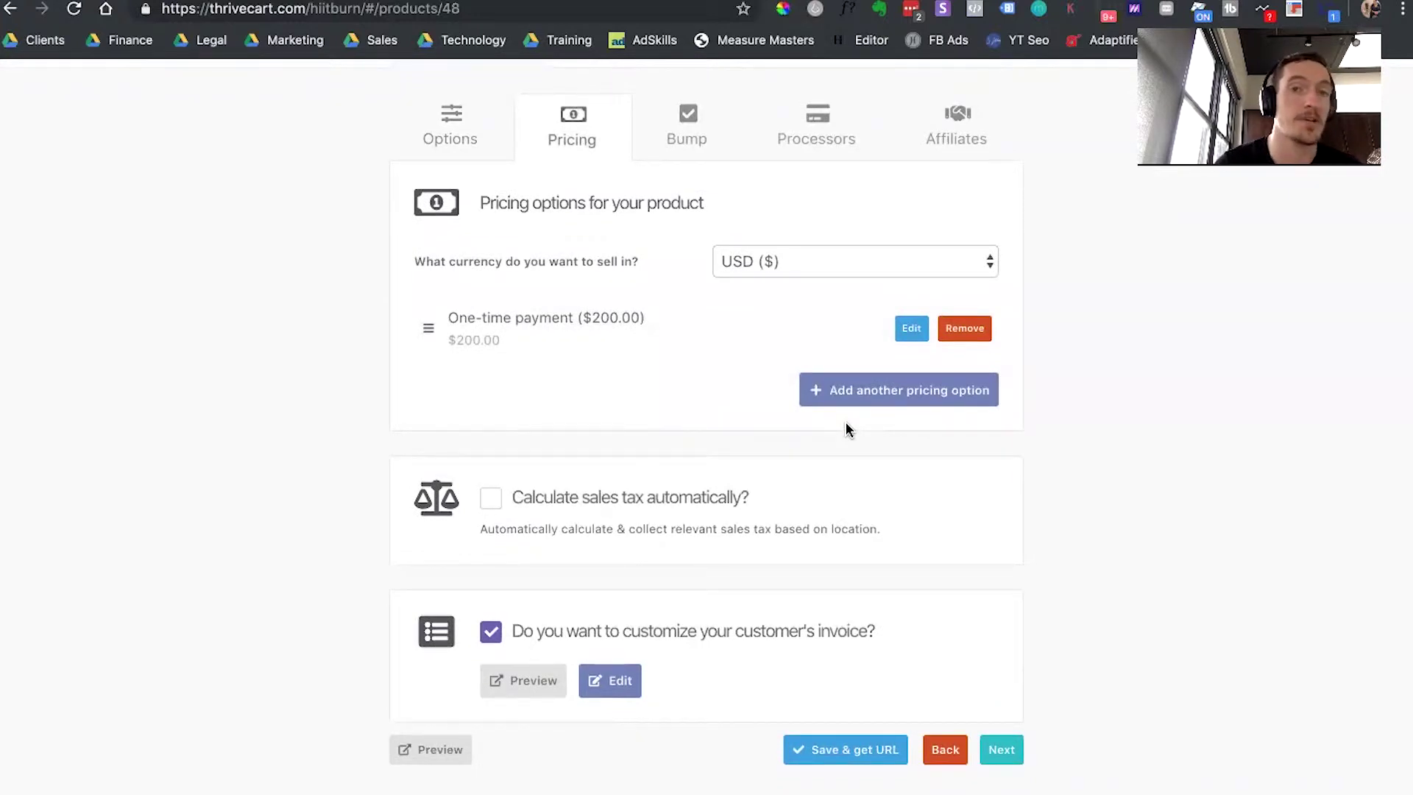
{"action": "scroll", "coordinate": [789, 318], "scroll_direction": "up", "scroll_amount": 2}
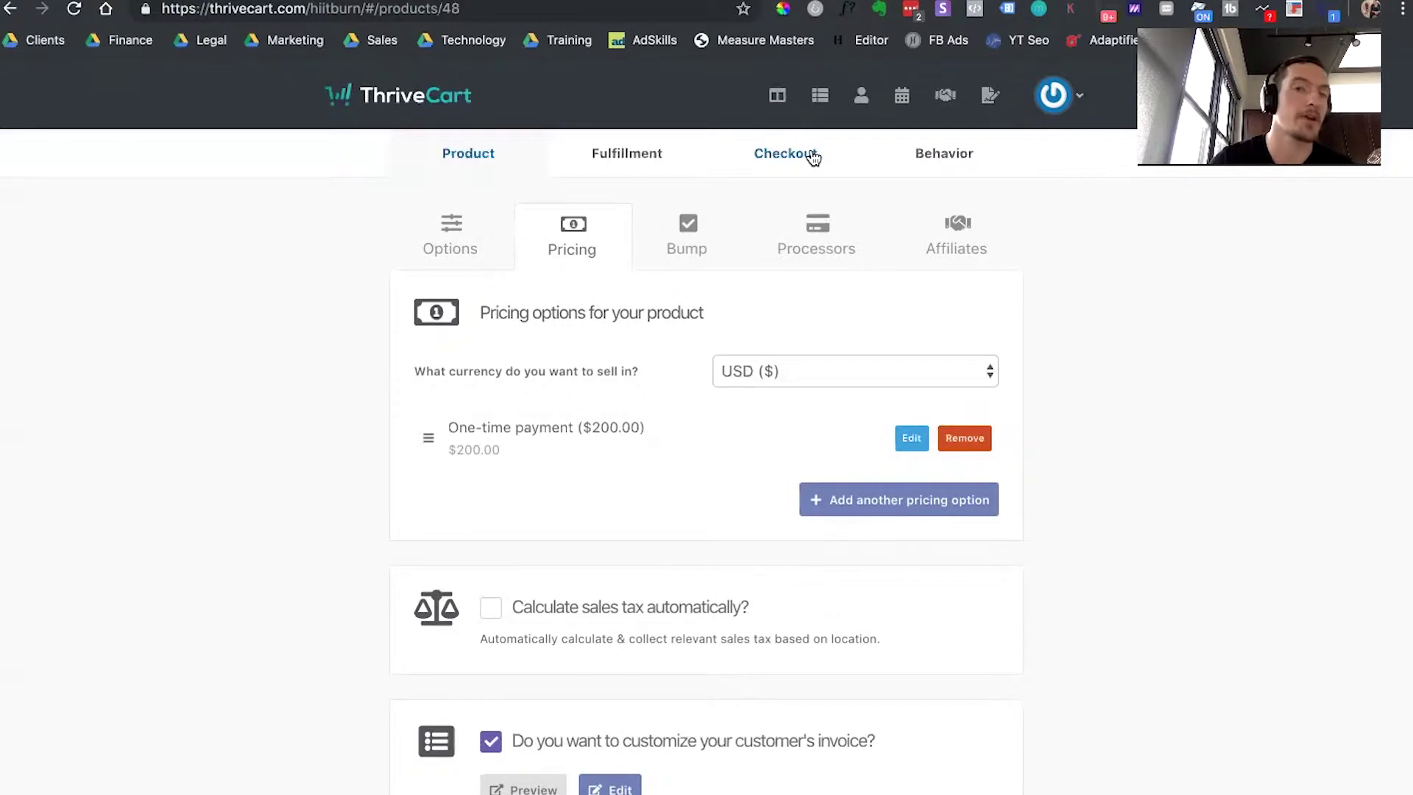
- Review the 60-Minute product's checkout tracking integrations
{"action": "left_click", "coordinate": [786, 154]}
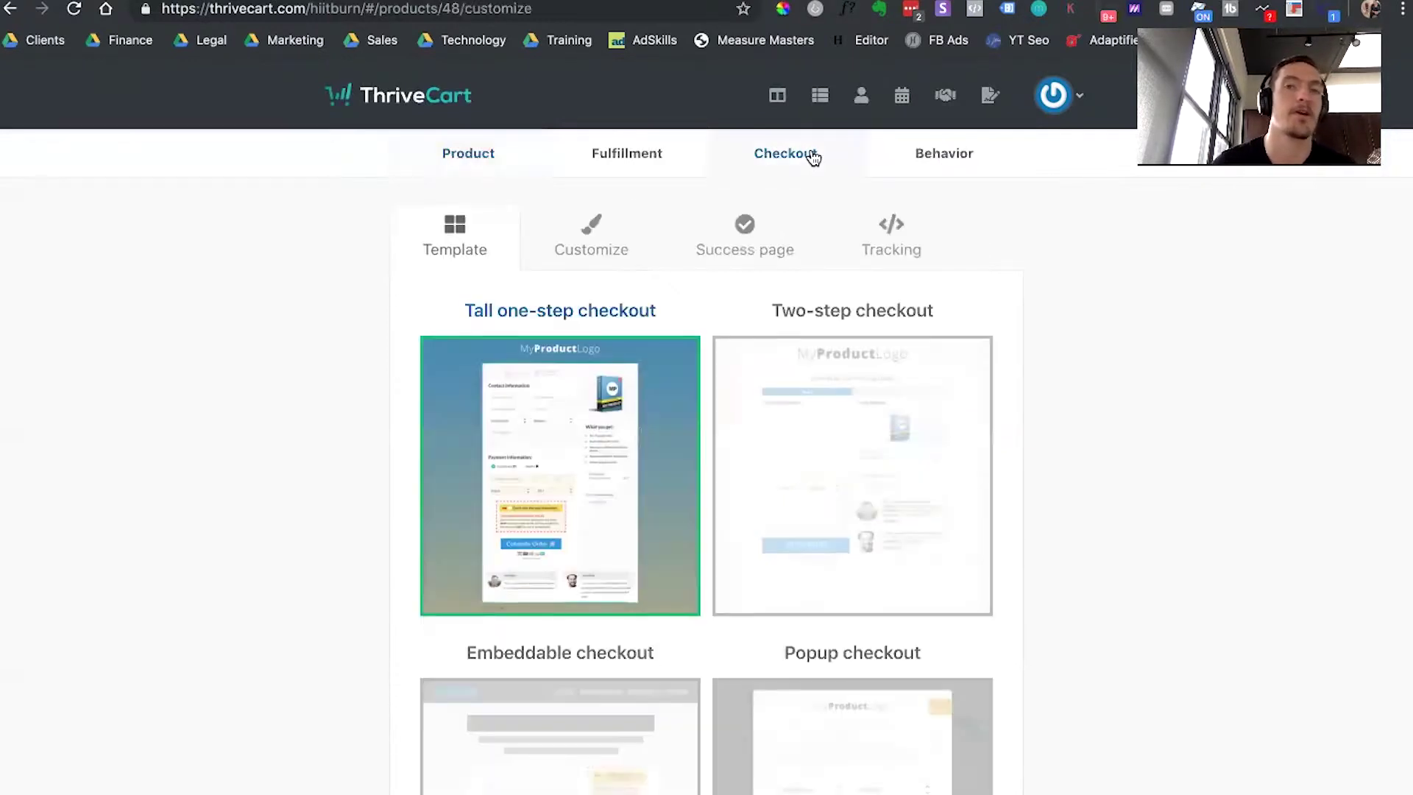
{"action": "left_click", "coordinate": [904, 226]}
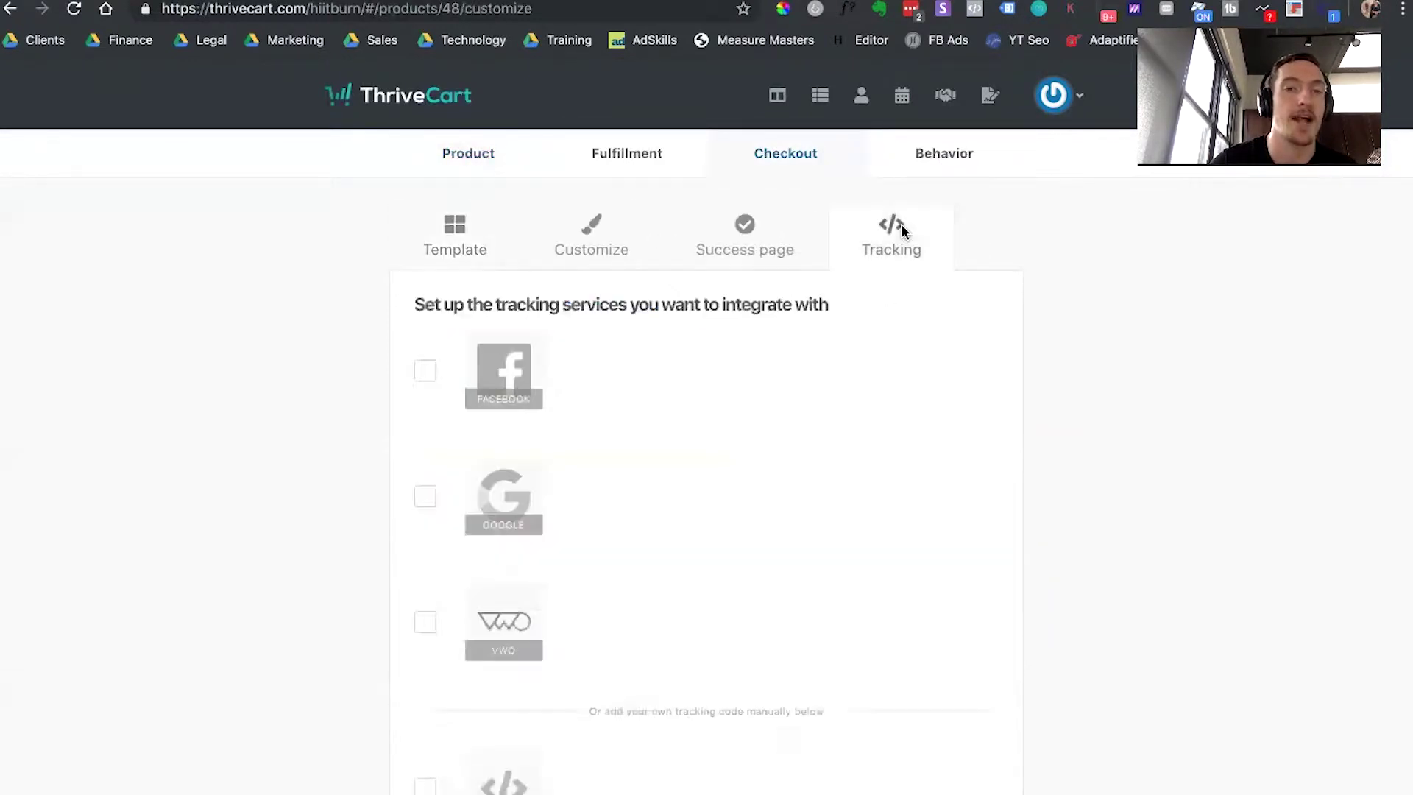
{"action": "scroll", "coordinate": [907, 604], "scroll_direction": "down", "scroll_amount": 2}
{"action": "scroll", "coordinate": [907, 604], "scroll_direction": "up", "scroll_amount": 1}
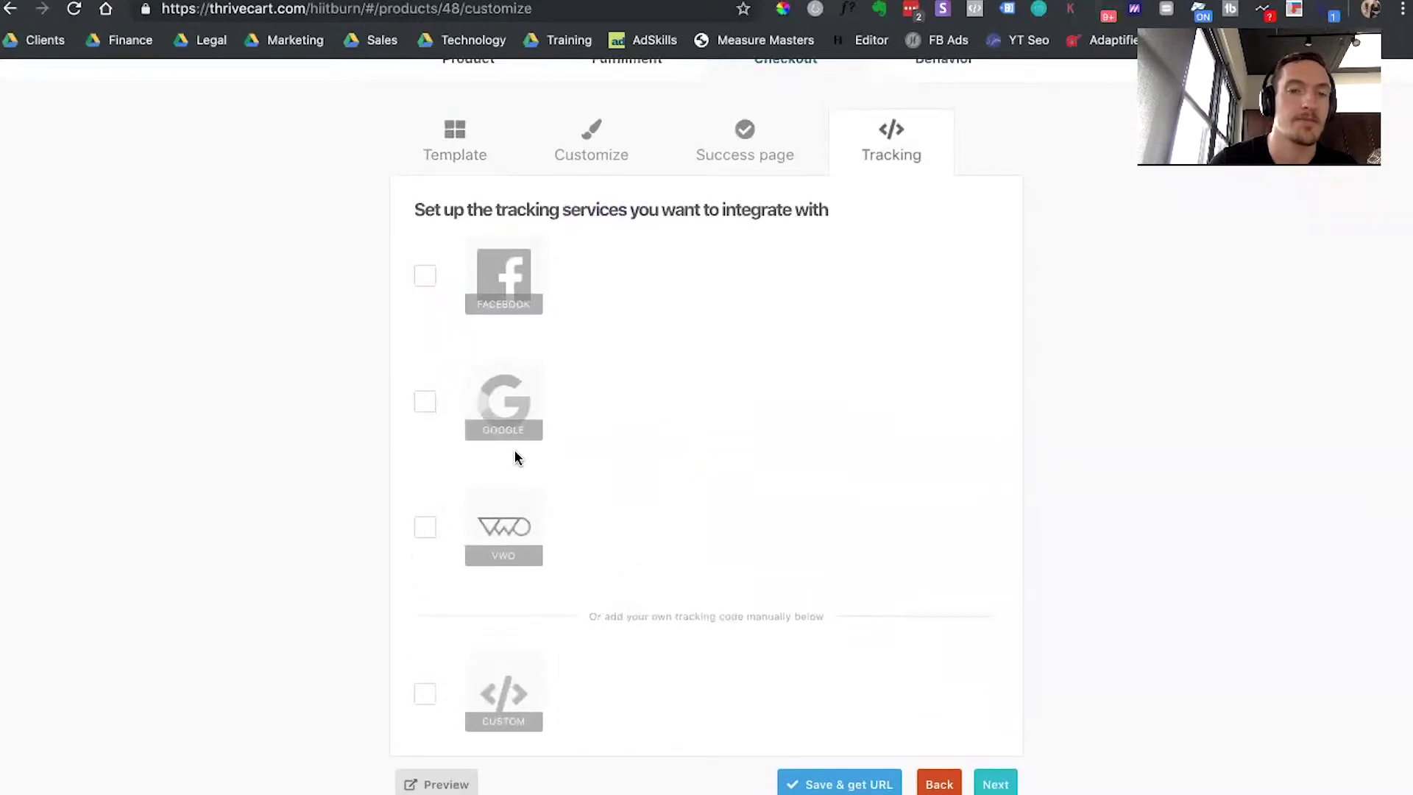
{"action": "scroll", "coordinate": [704, 396], "scroll_direction": "down", "scroll_amount": 1}
{"action": "scroll", "coordinate": [705, 396], "scroll_direction": "up", "scroll_amount": 3}
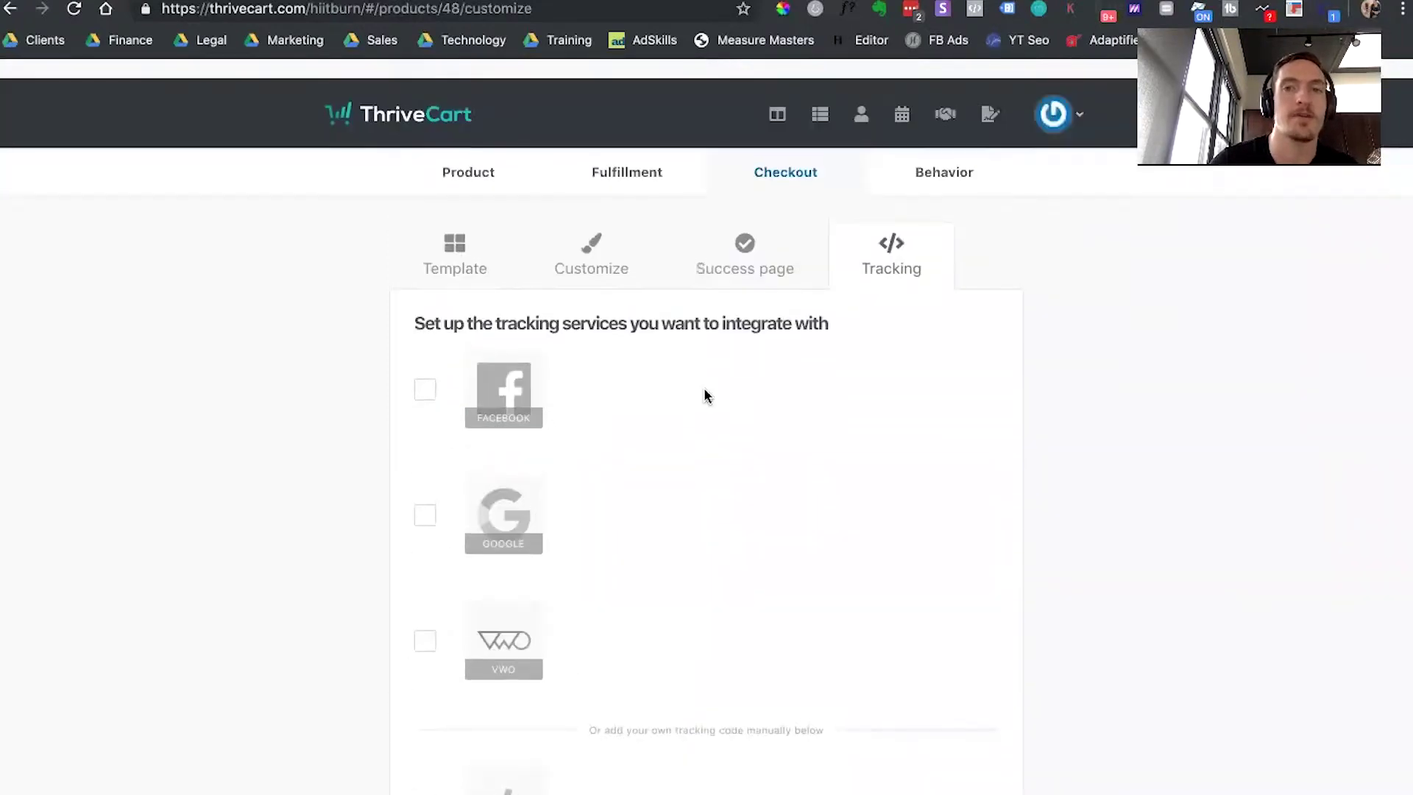
- Look over the product's behavior rules, fulfillment, basic settings and checkout success page
{"action": "left_click", "coordinate": [918, 155]}
{"action": "left_click", "coordinate": [633, 157]}
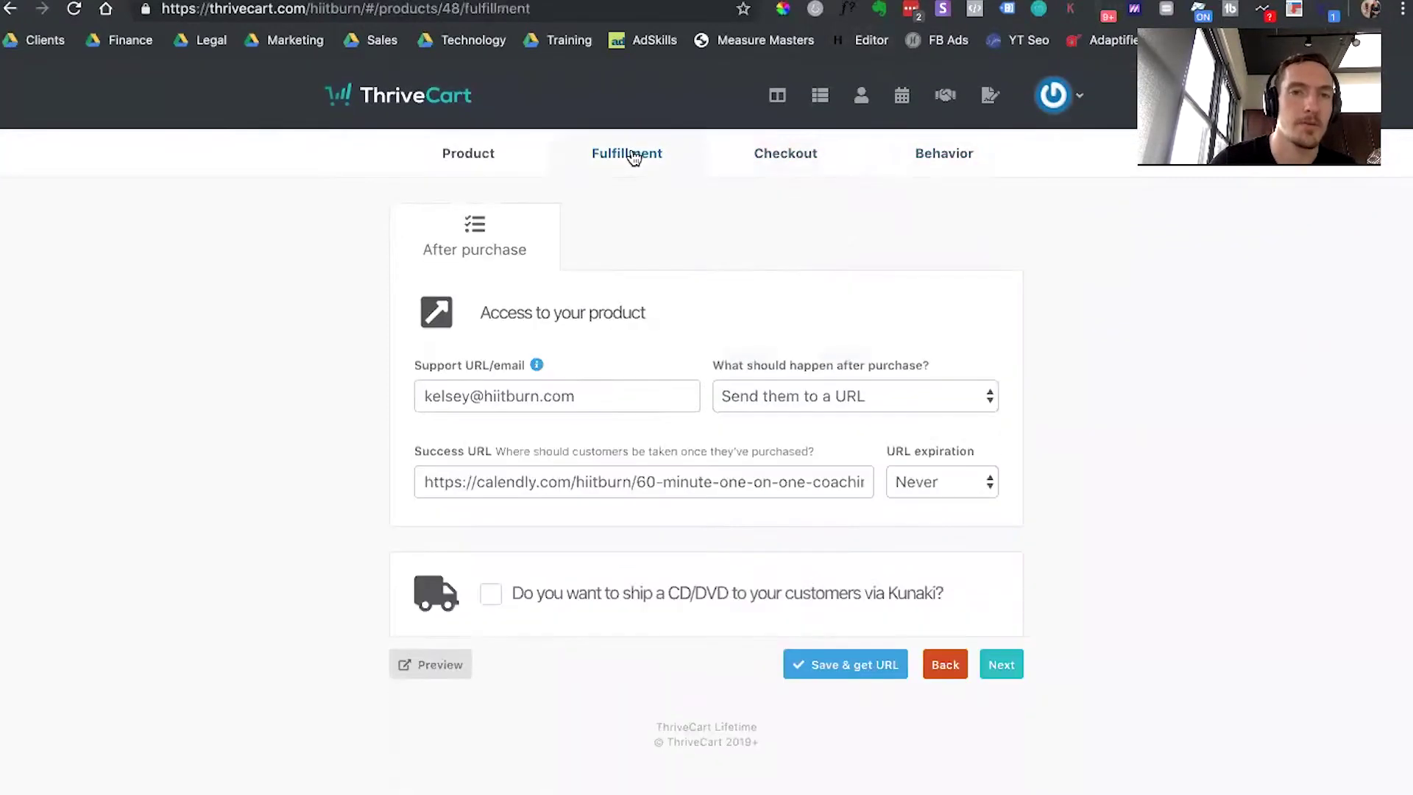
{"action": "left_click", "coordinate": [470, 147]}
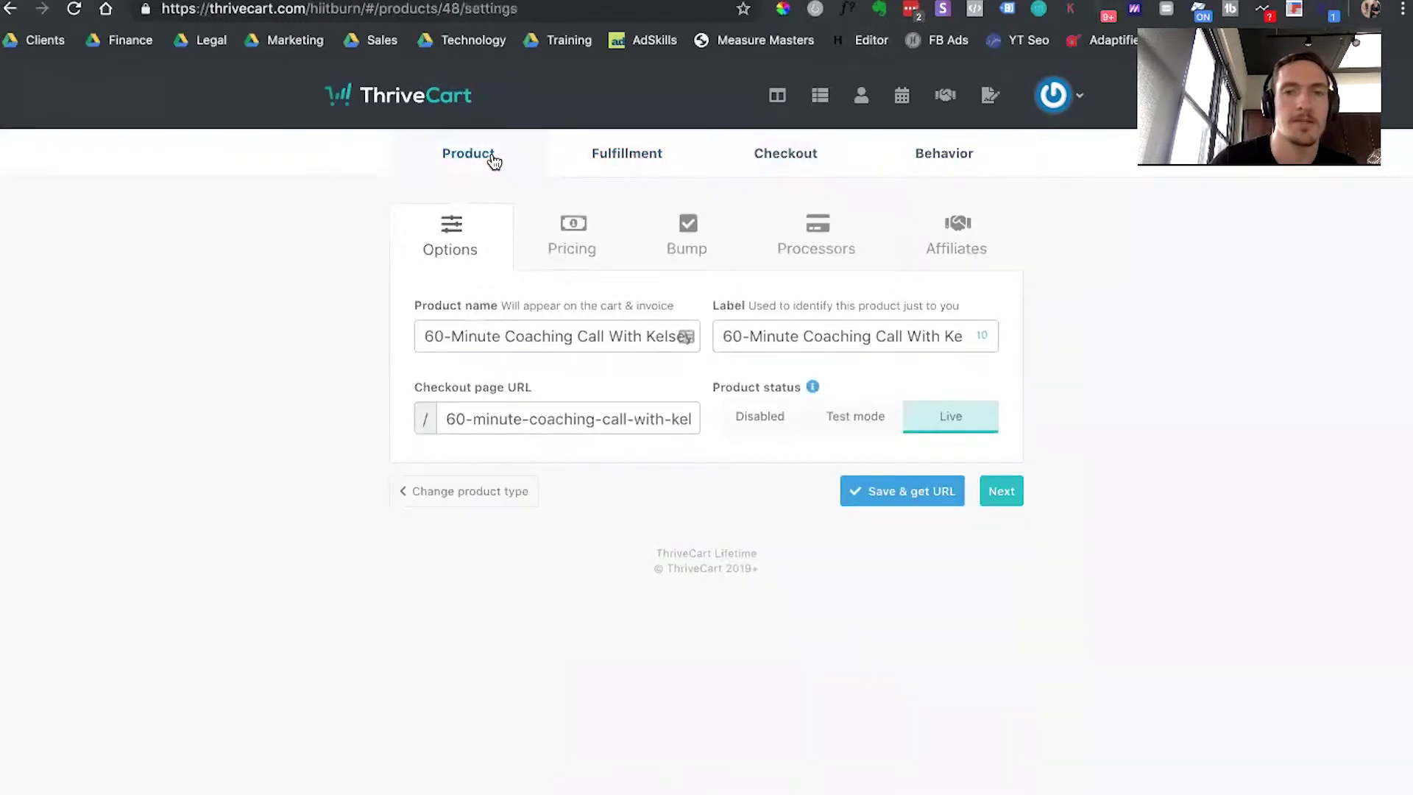
{"action": "left_click", "coordinate": [793, 156]}
{"action": "left_click", "coordinate": [809, 239]}
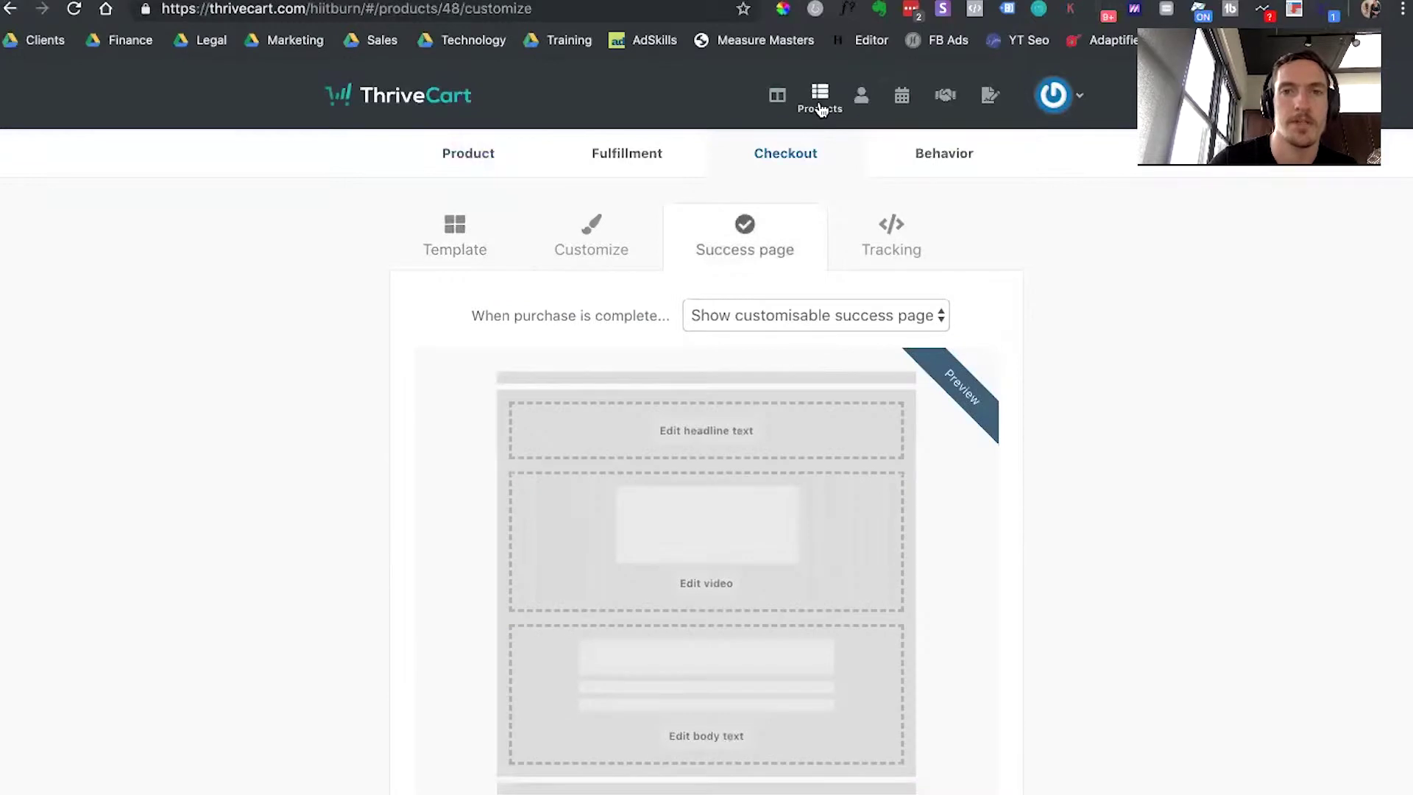
- Return to all products and open the 30-Minute coaching call's checkout settings
{"action": "left_click", "coordinate": [820, 100]}
{"action": "left_click", "coordinate": [654, 471]}
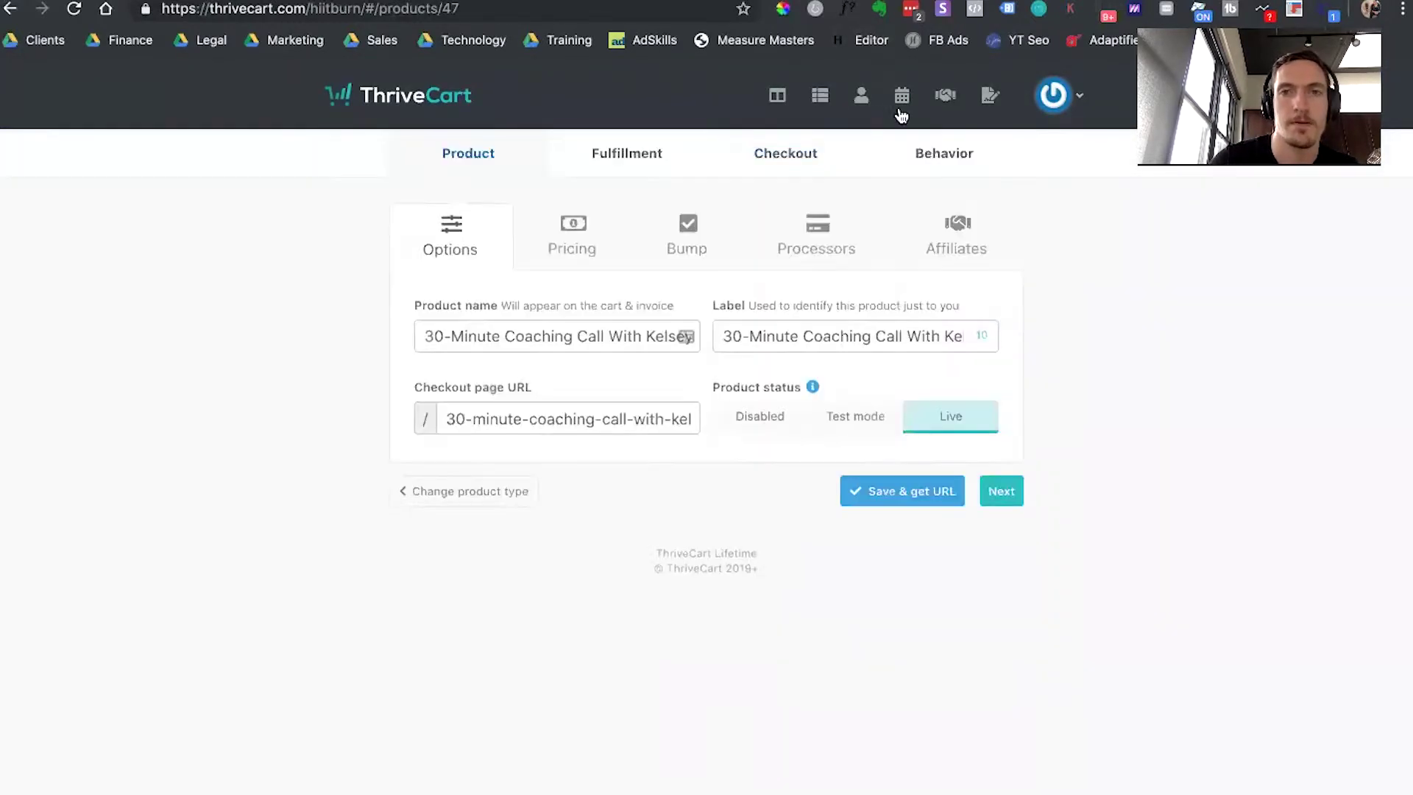
{"action": "left_click", "coordinate": [812, 165]}
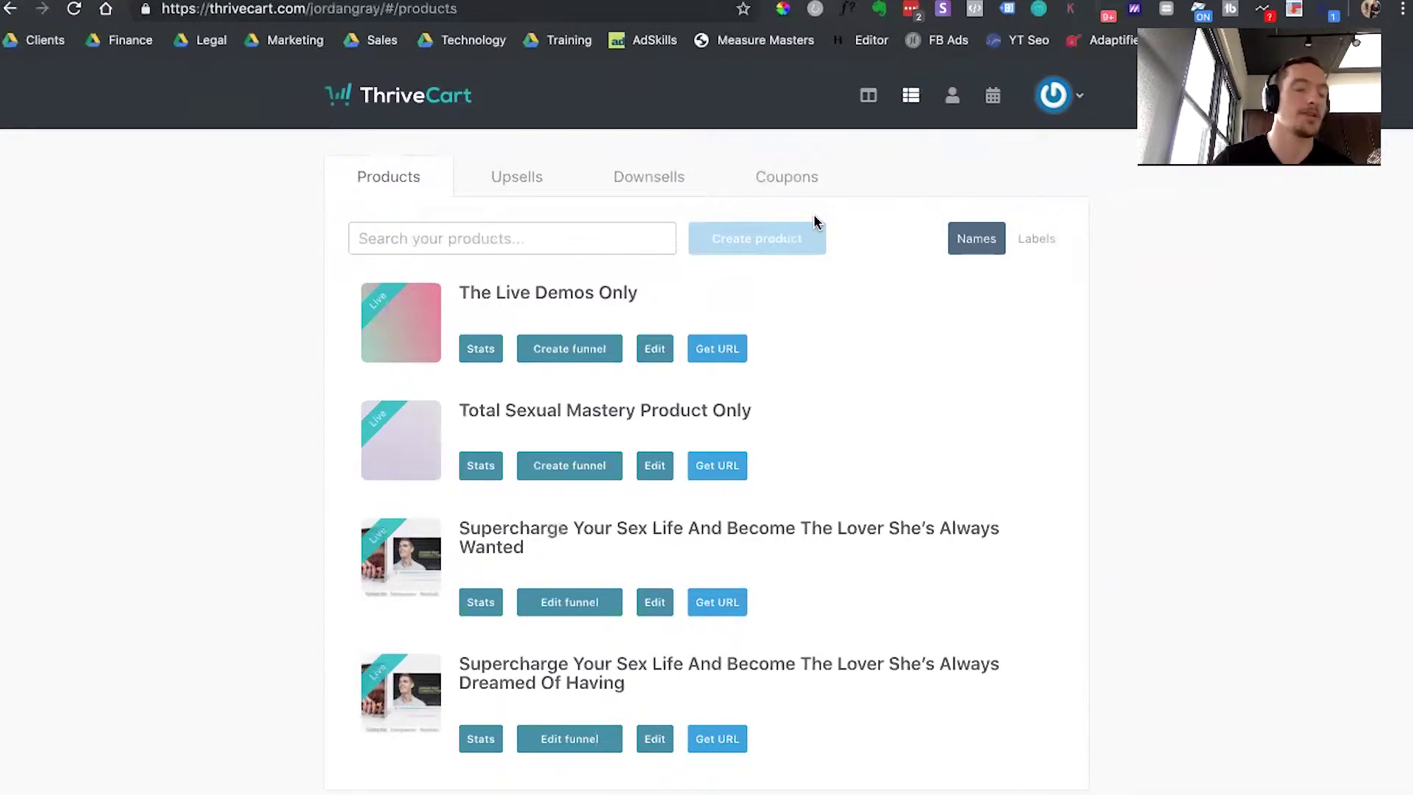
- Enable Facebook Pixel tracking on The Live Demos Only checkout, leaving the pixel ID empty
{"action": "left_click", "coordinate": [655, 348]}
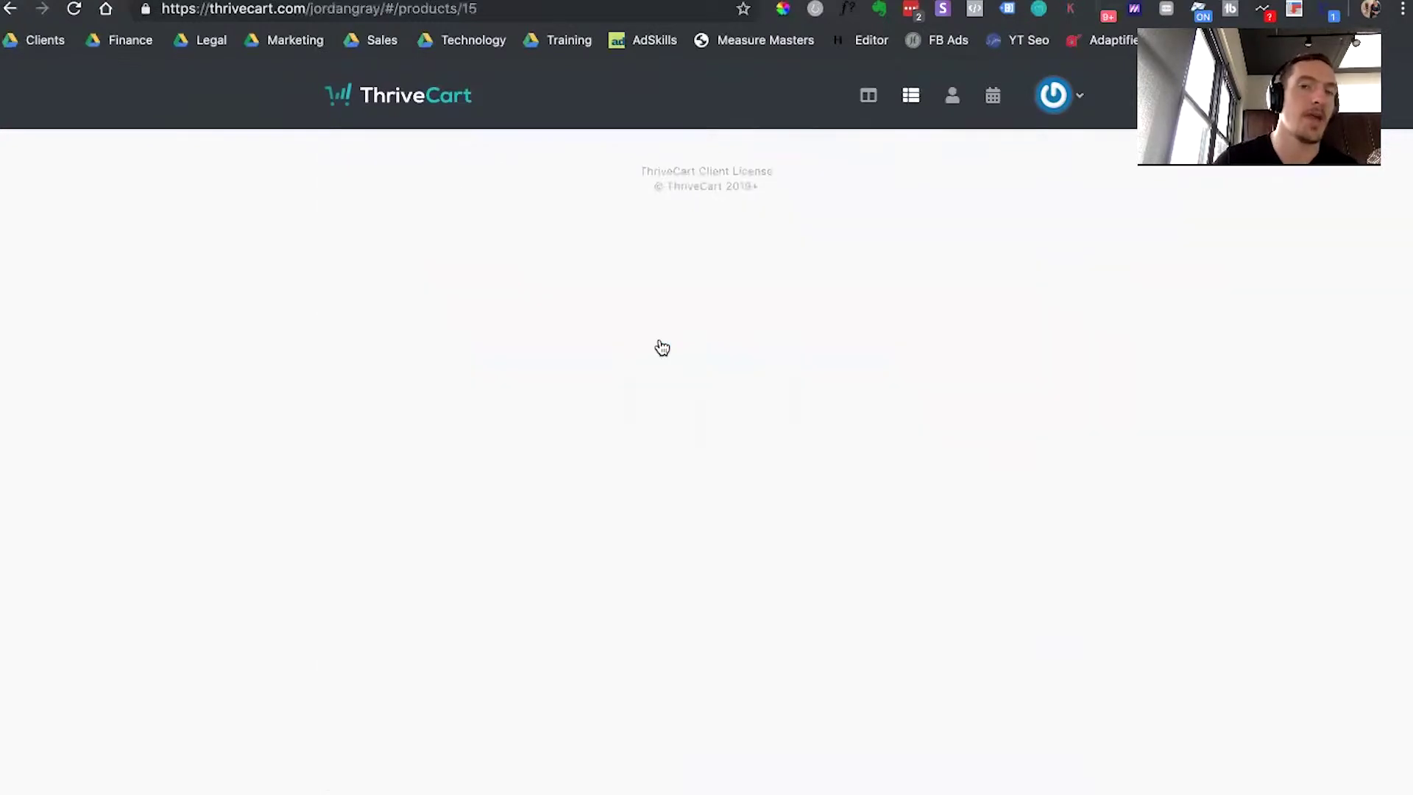
{"action": "left_click", "coordinate": [803, 156]}
{"action": "left_click", "coordinate": [892, 228]}
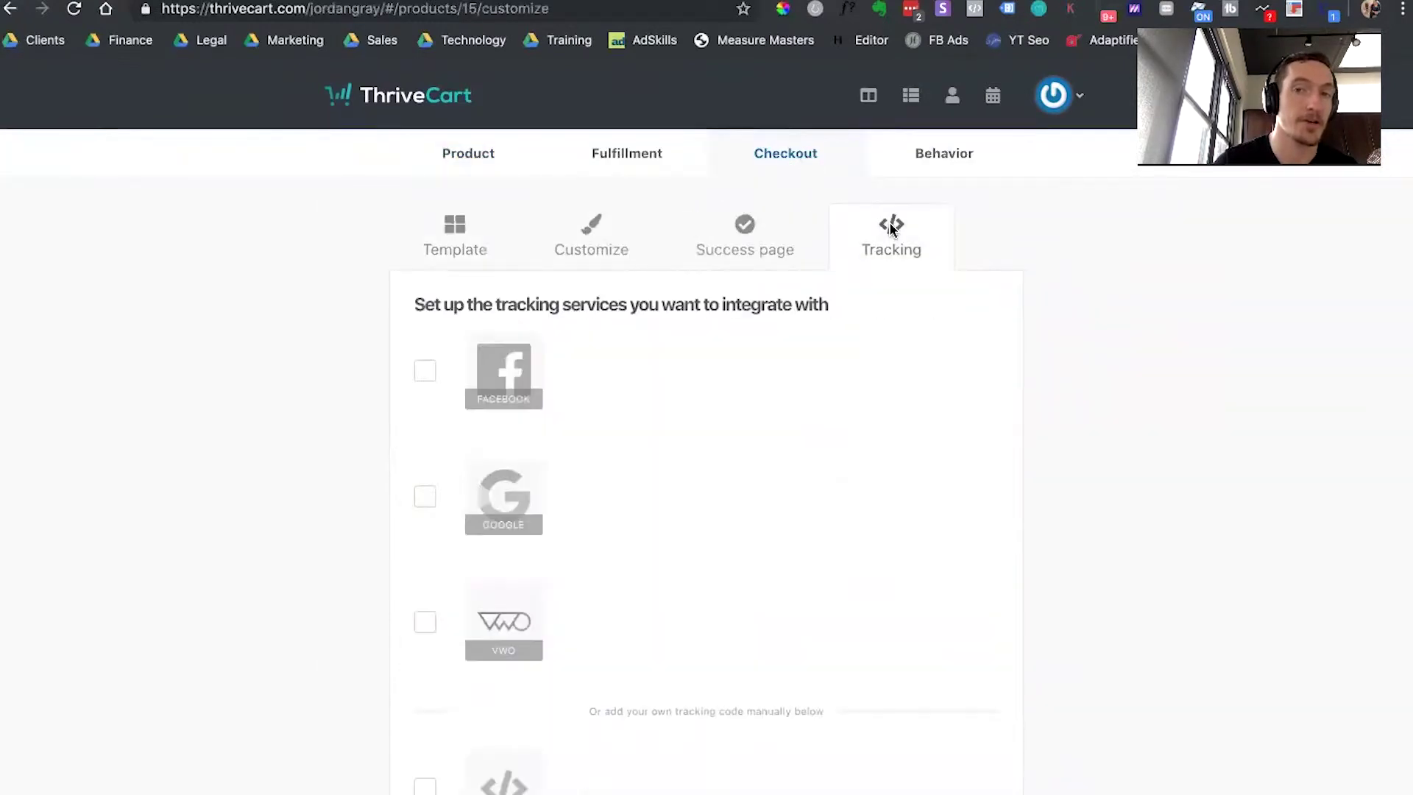
{"action": "scroll", "coordinate": [796, 449], "scroll_direction": "down", "scroll_amount": 3}
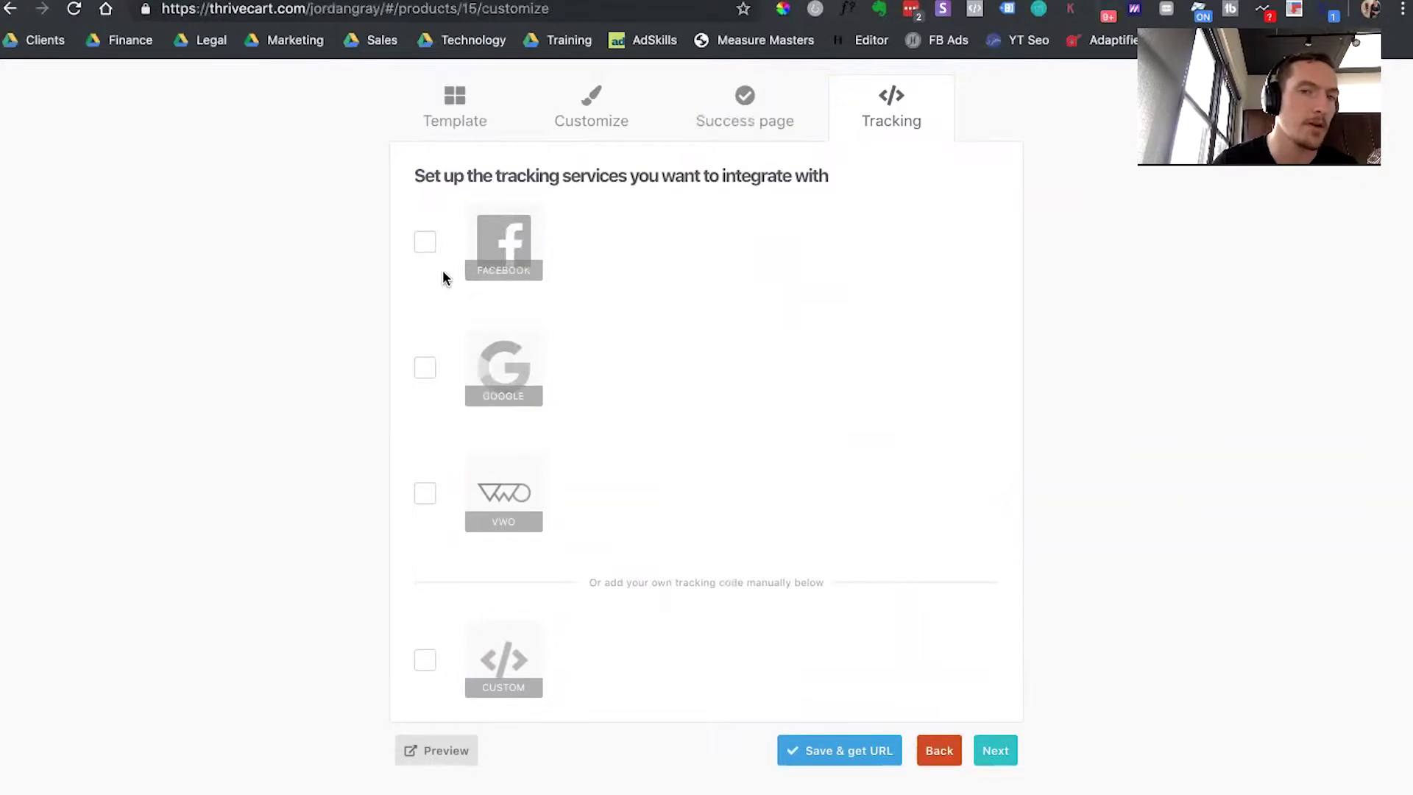
{"action": "left_click", "coordinate": [427, 243]}
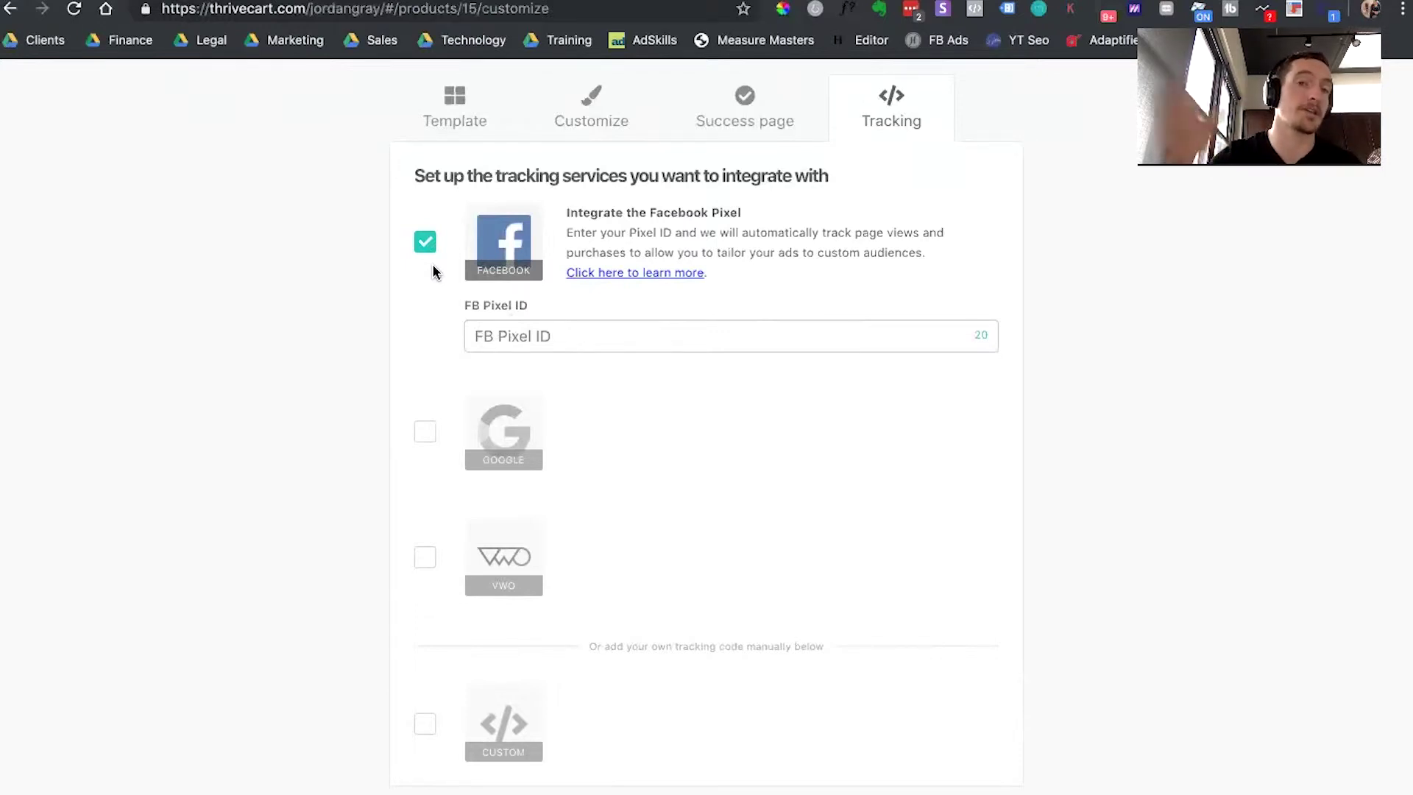
- Swap Facebook Pixel for Custom tracking, reviewing the all-pages, checkout page and main product code boxes
{"action": "left_click", "coordinate": [425, 243]}
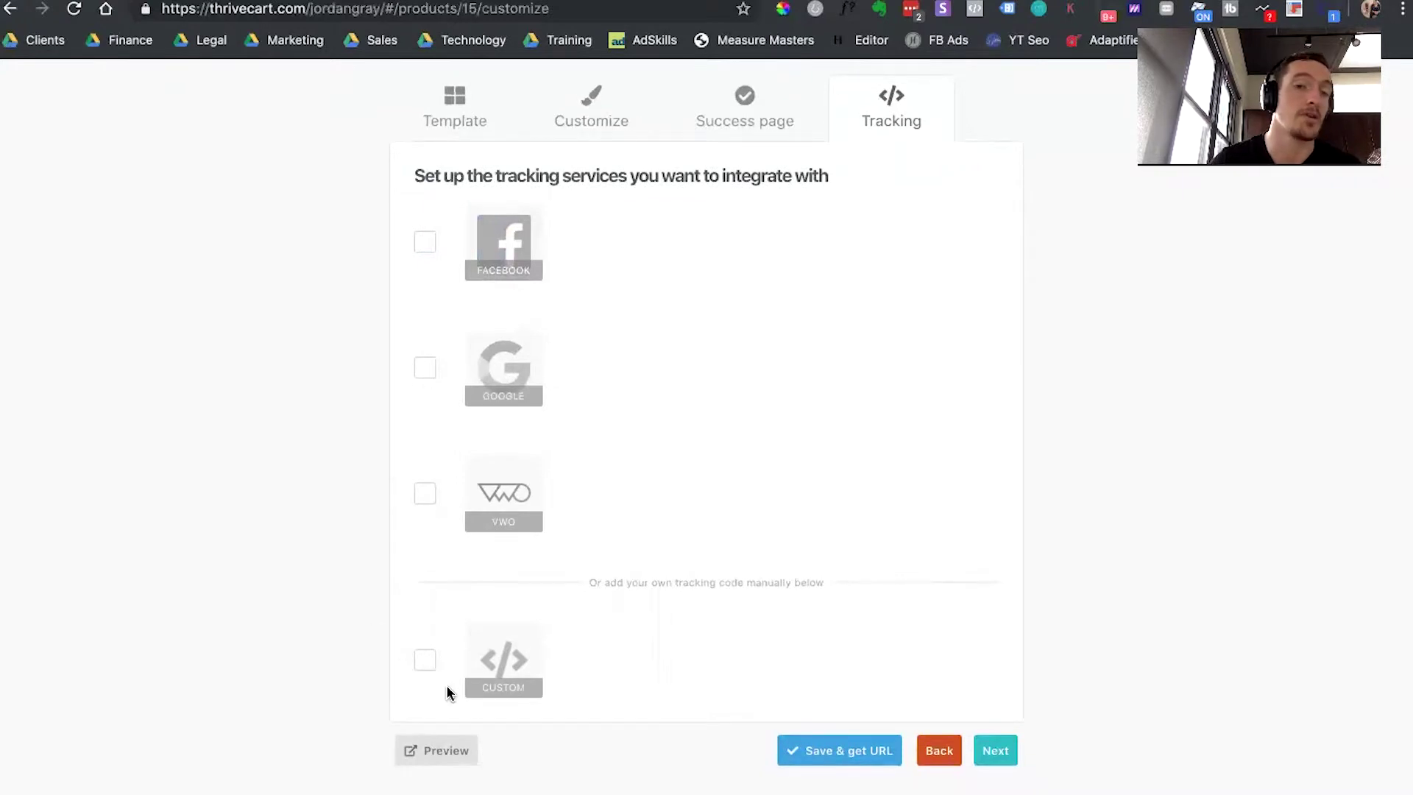
{"action": "left_click", "coordinate": [424, 663]}
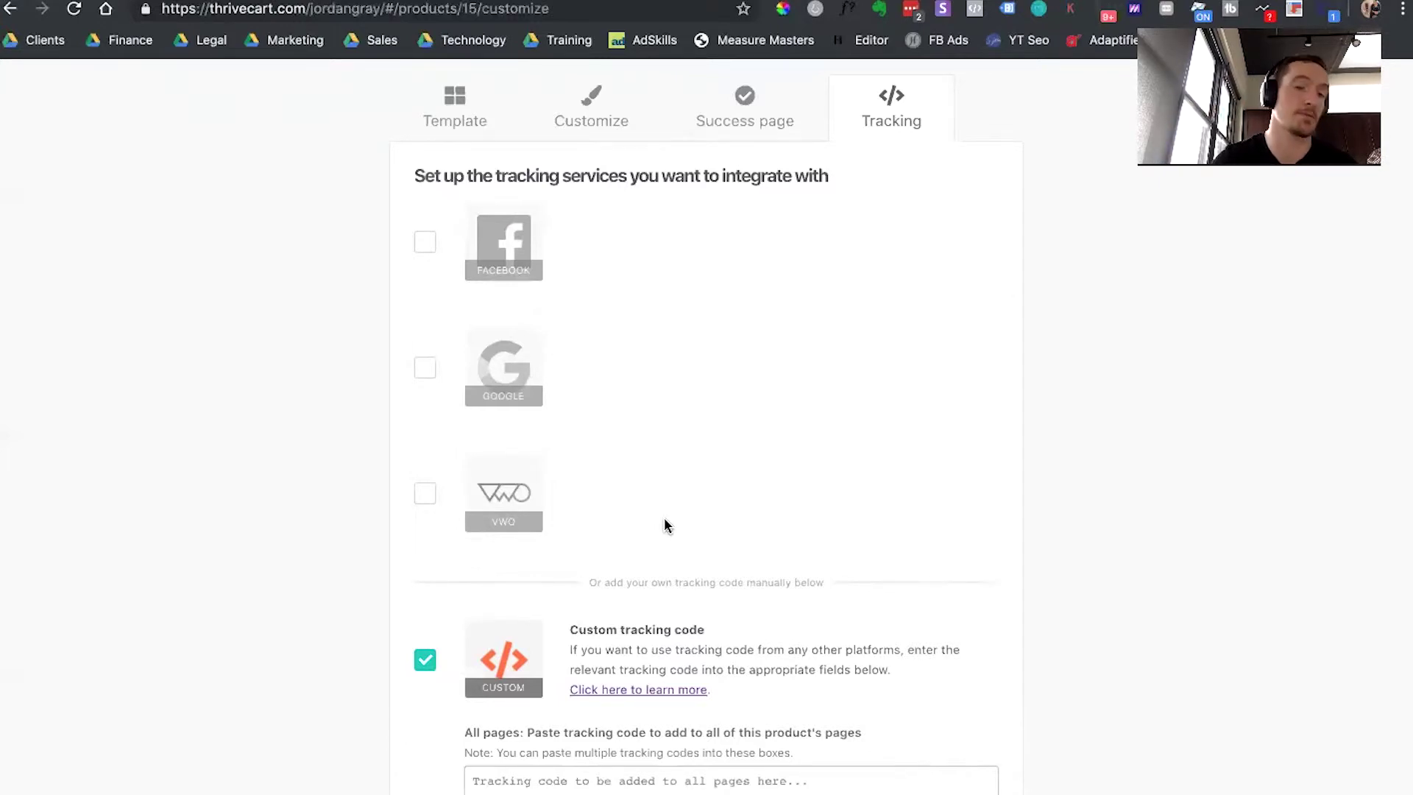
{"action": "scroll", "coordinate": [665, 524], "scroll_direction": "down", "scroll_amount": 6}
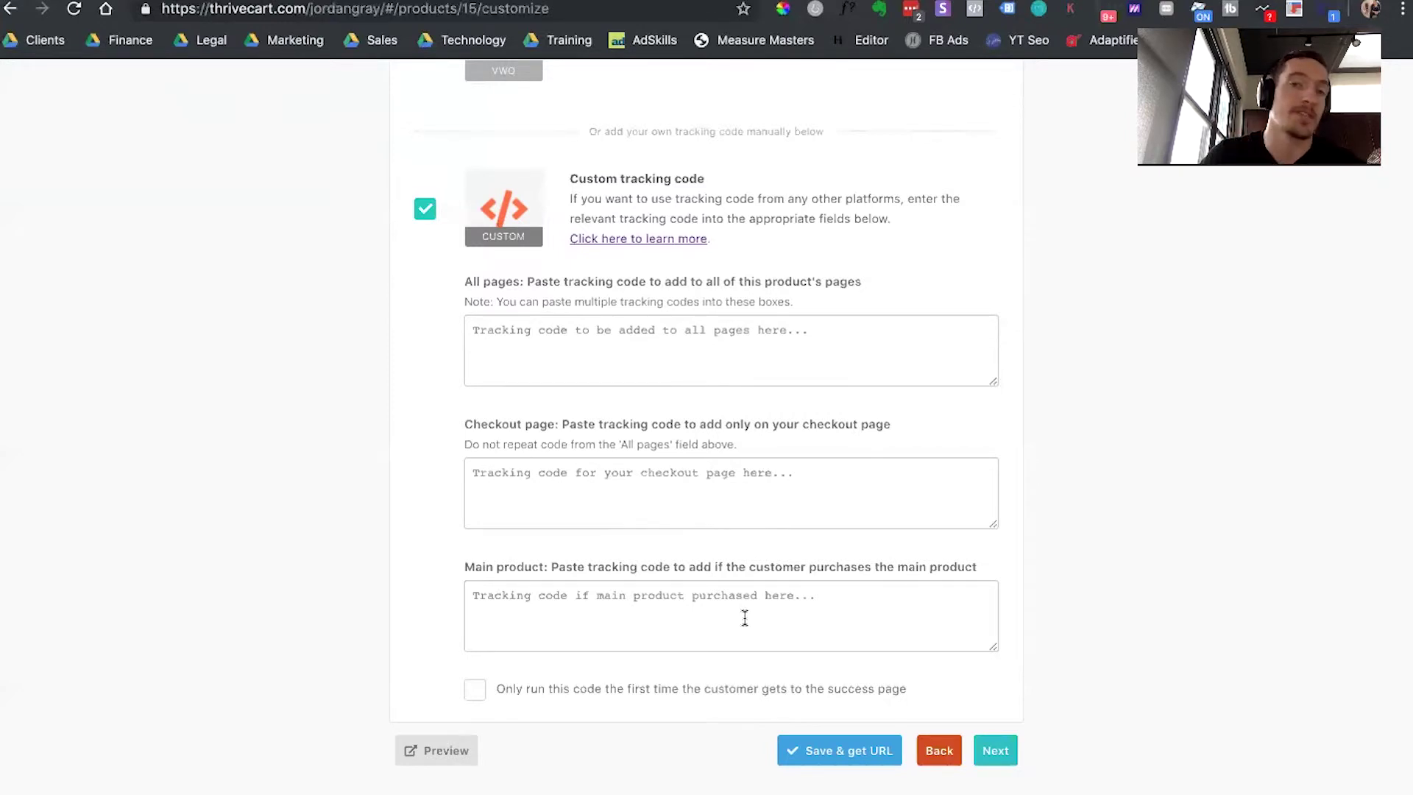
{"action": "scroll", "coordinate": [745, 618], "scroll_direction": "up", "scroll_amount": 8}
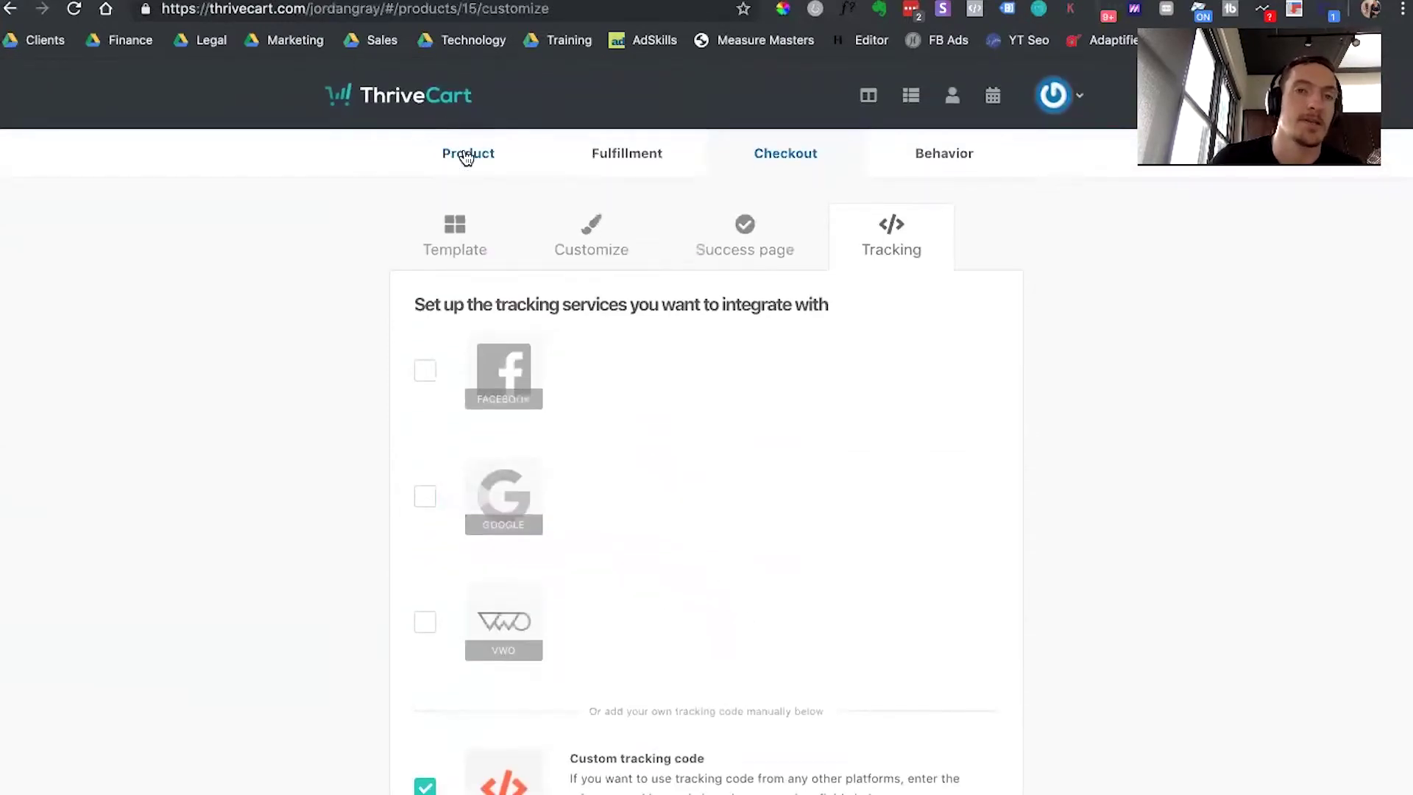
{"action": "left_click", "coordinate": [466, 156]}
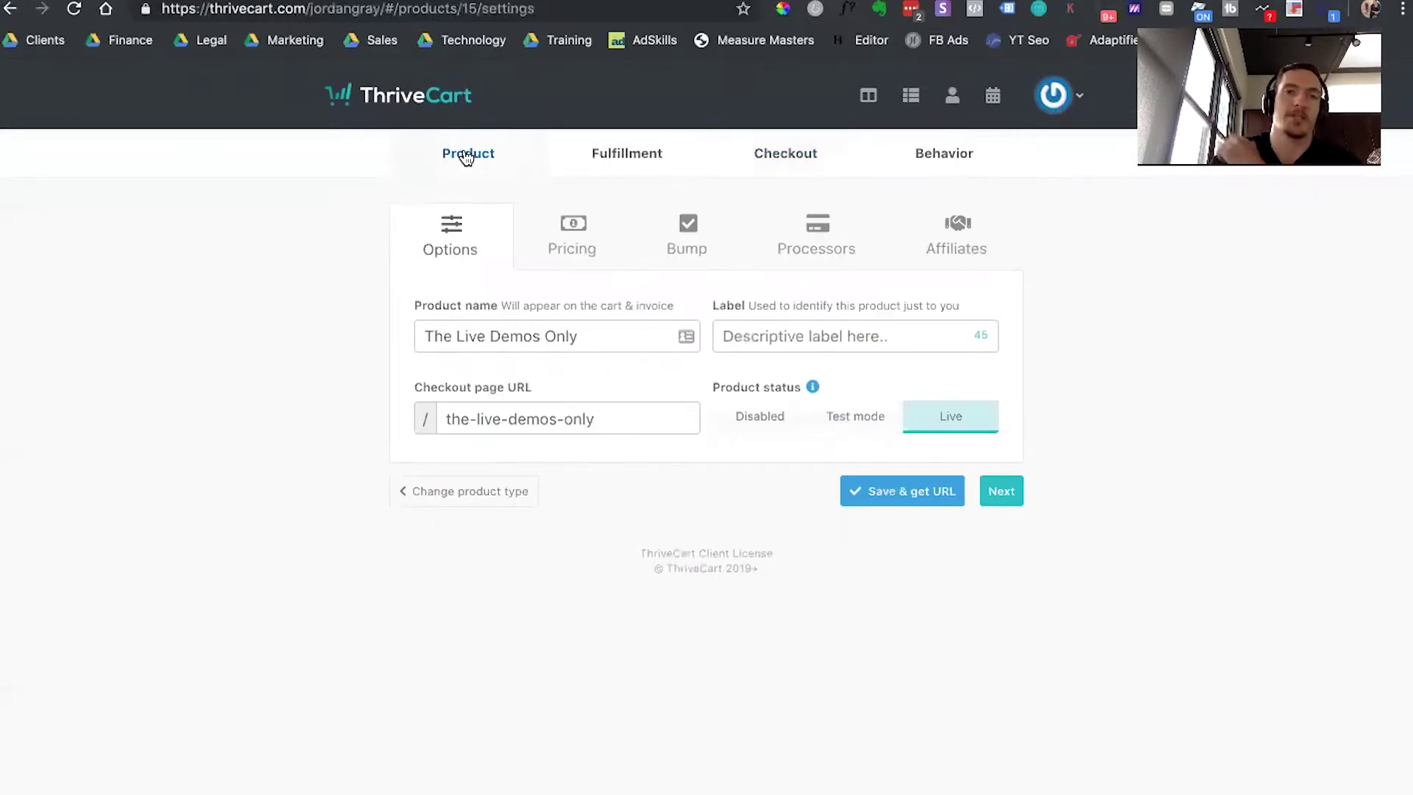
- Go to the Upsells list and open Total Sexual Mastery For Men, labelled Facebook Traffic - $197
{"action": "left_click", "coordinate": [911, 95]}
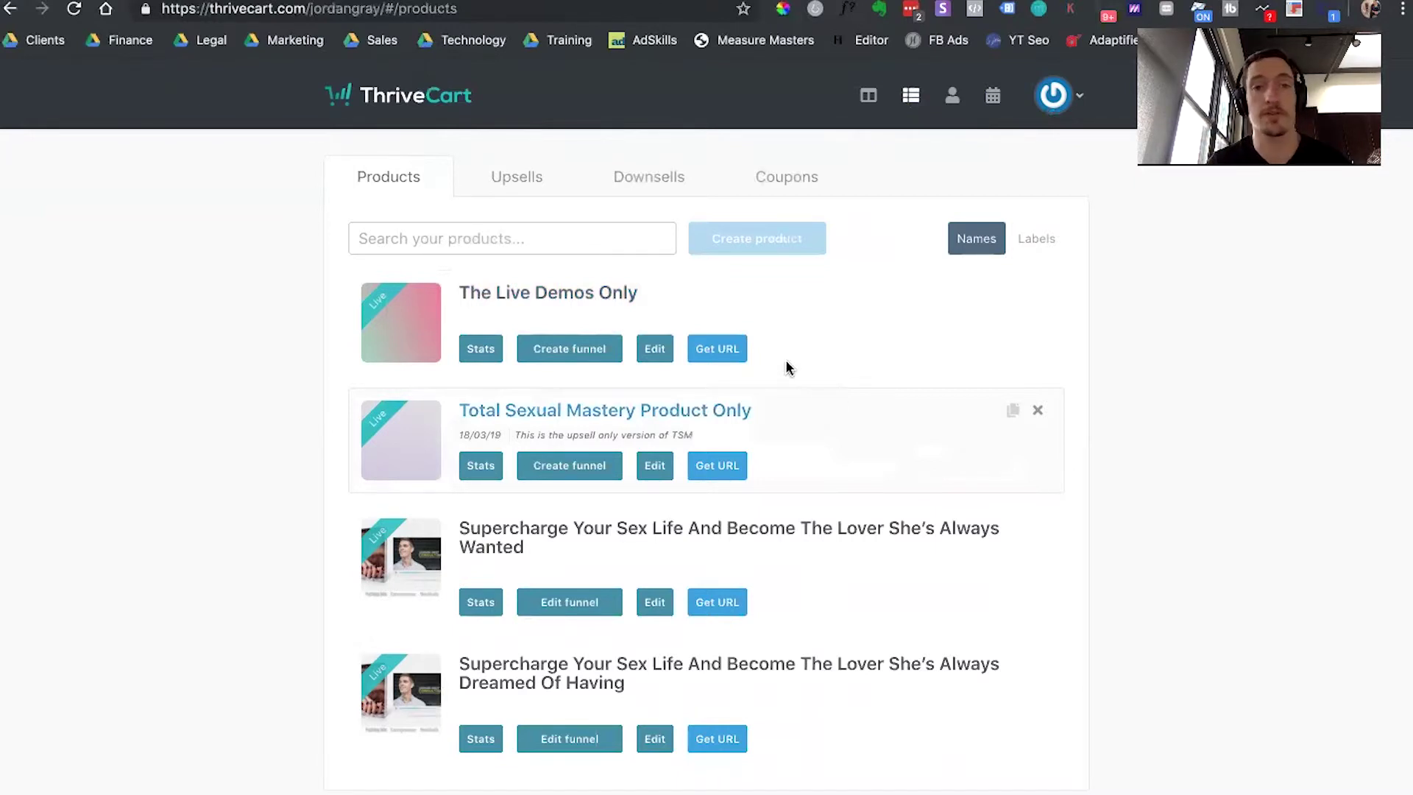
{"action": "left_click", "coordinate": [515, 166]}
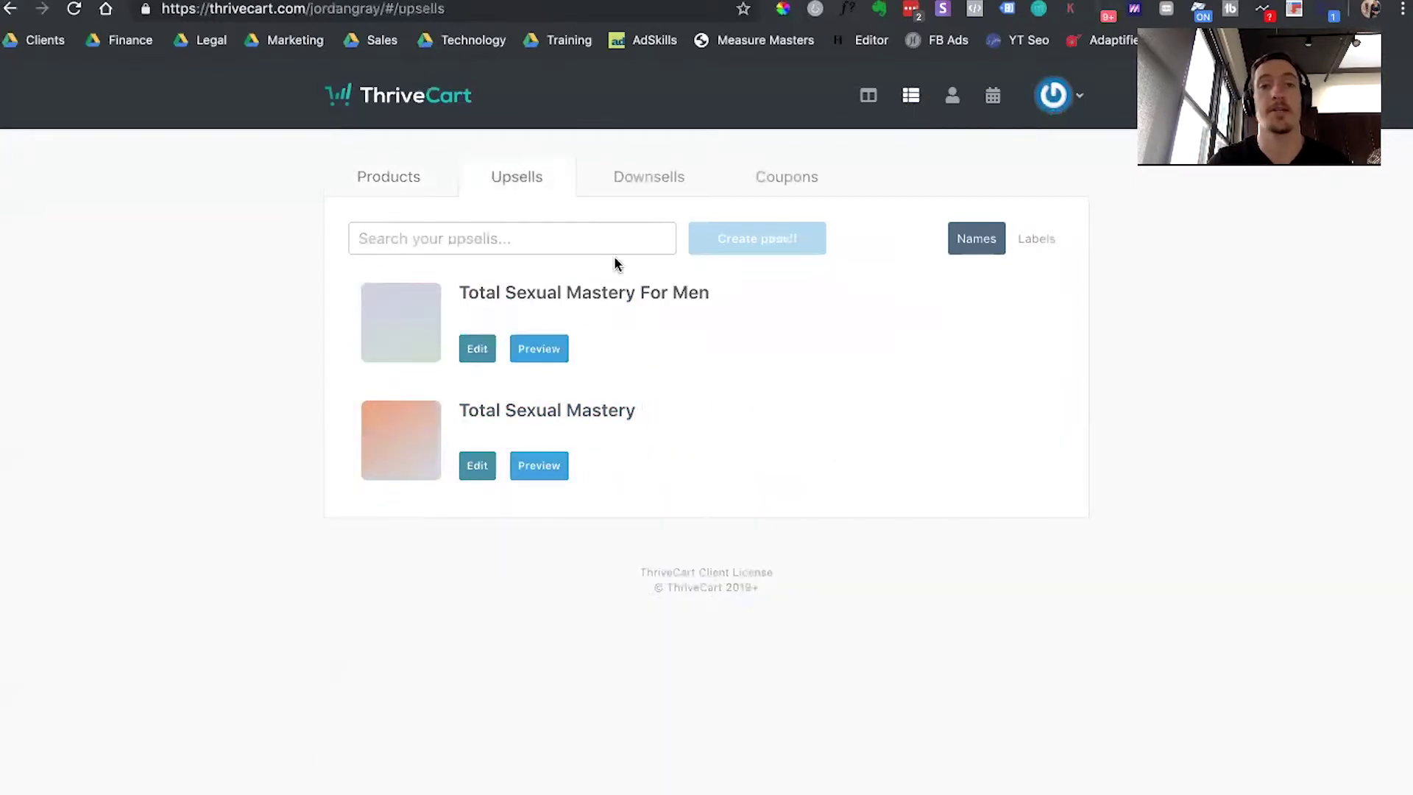
{"action": "left_click", "coordinate": [486, 349]}
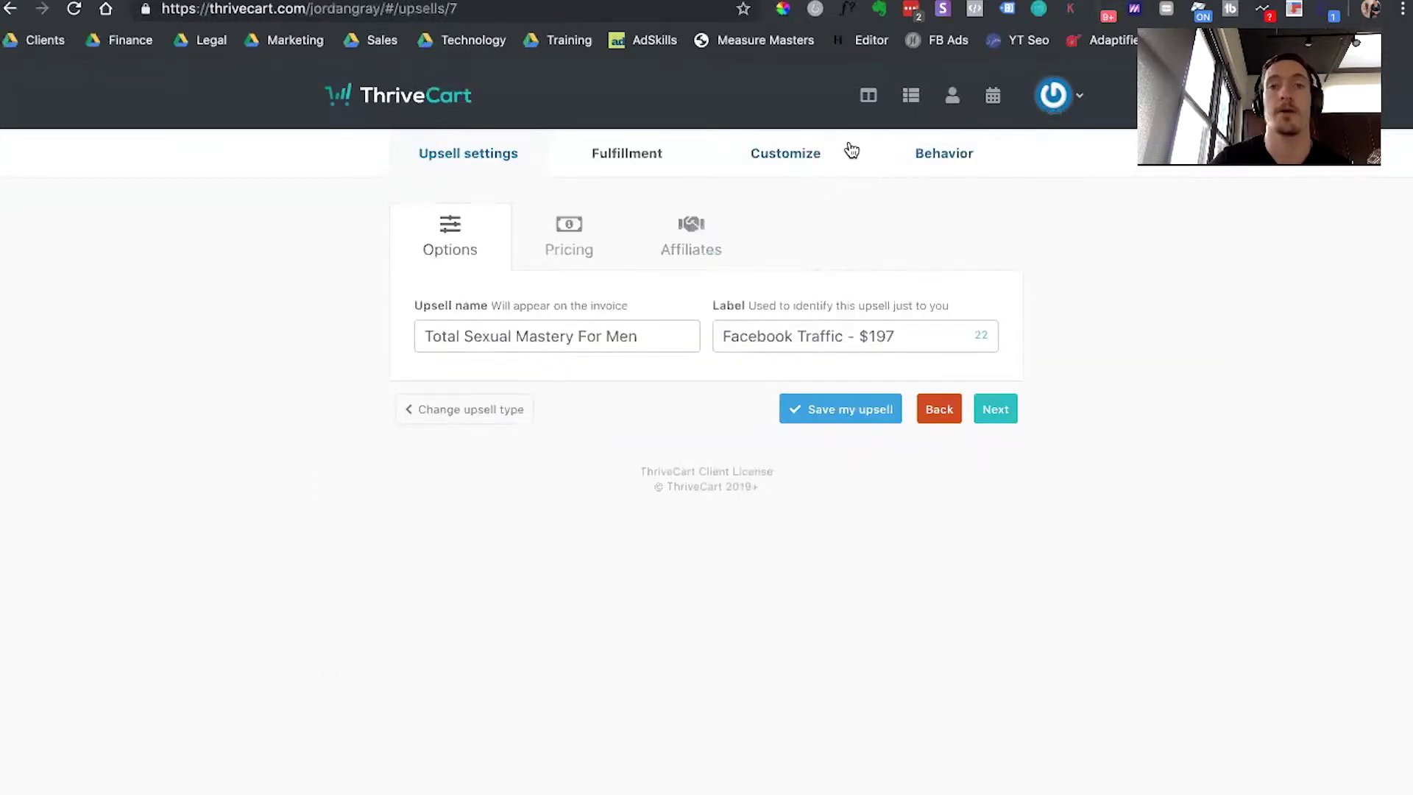
- Inspect the Total Sexual Mastery For Men upsell's existing offer and purchase tracking scripts
{"action": "left_click", "coordinate": [811, 151]}
{"action": "left_click", "coordinate": [746, 241]}
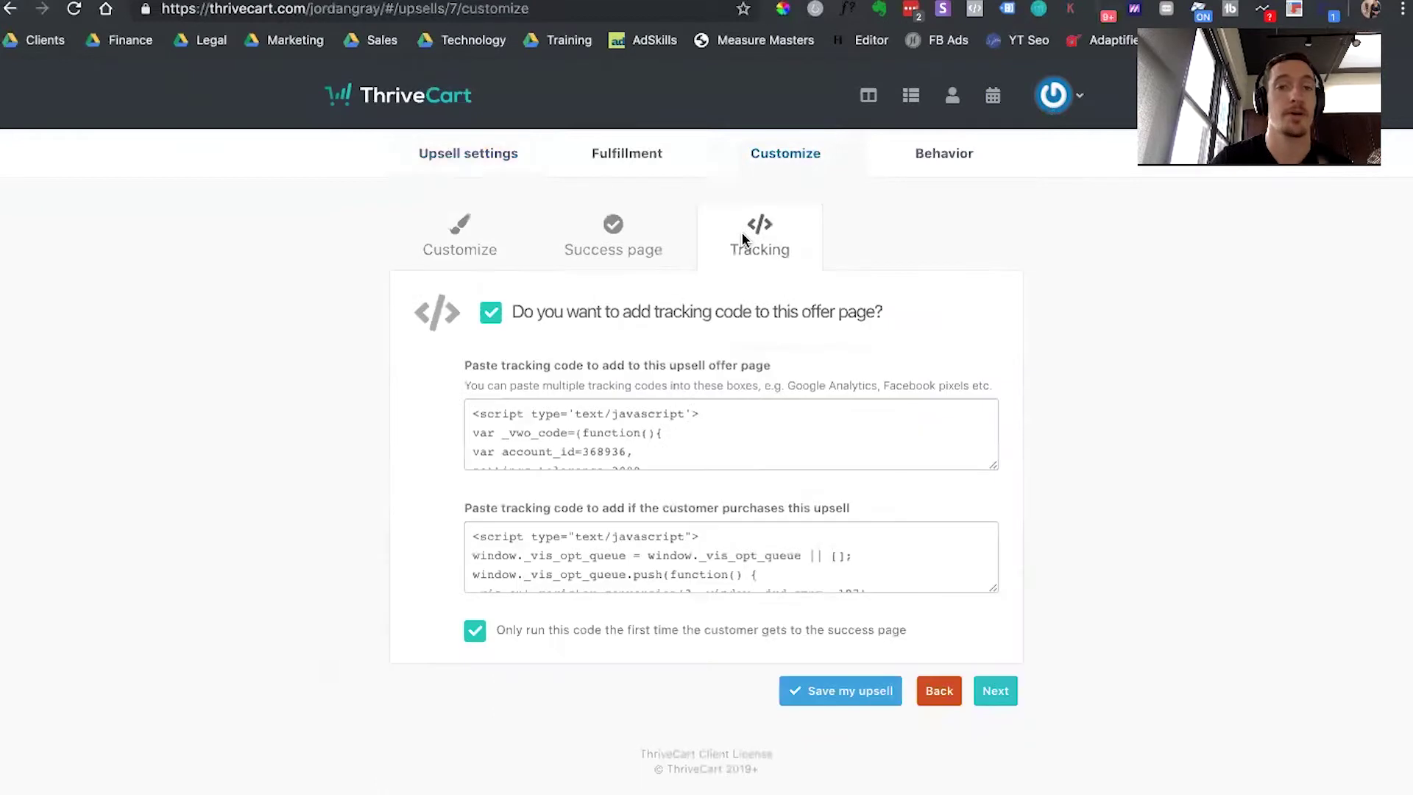
{"action": "scroll", "coordinate": [846, 427], "scroll_direction": "down", "scroll_amount": 3}
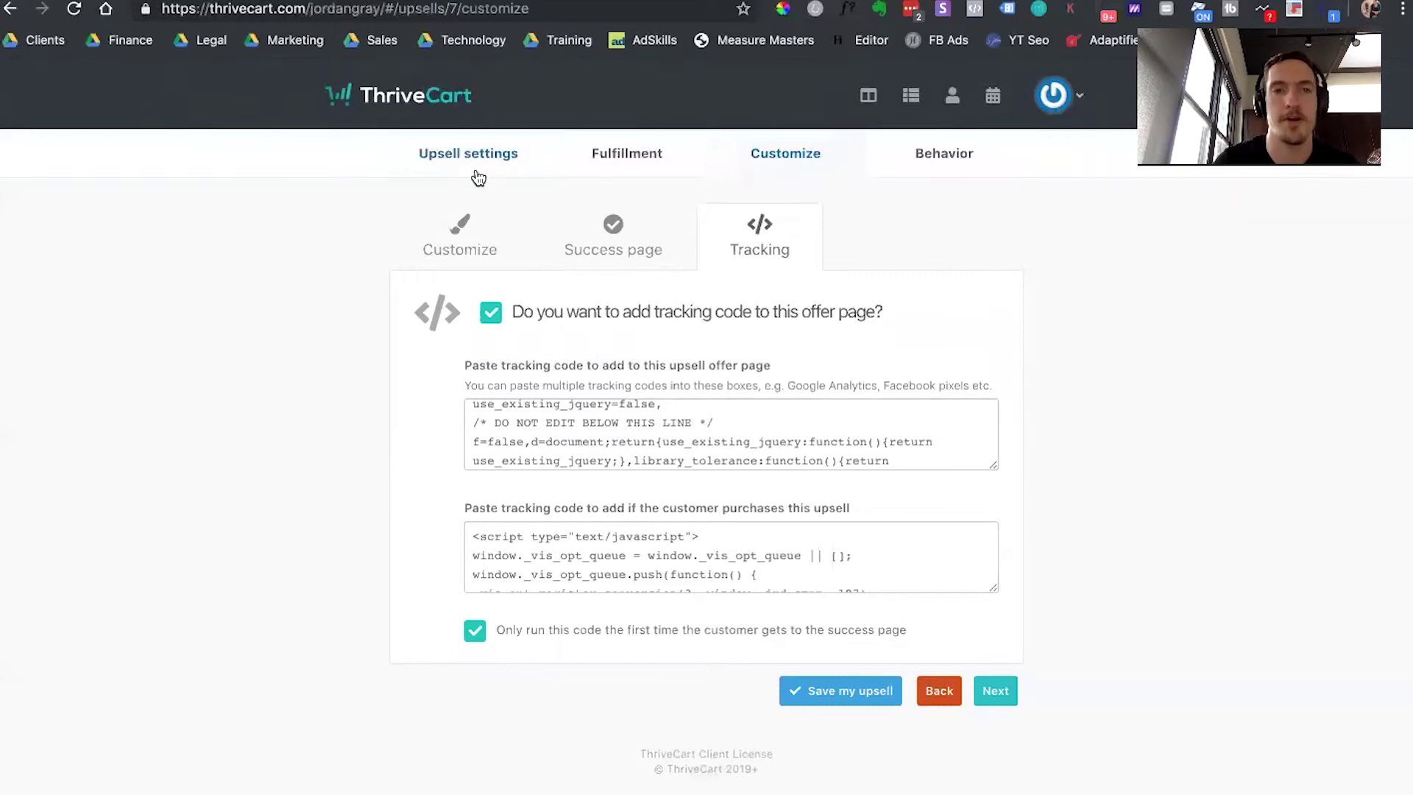
{"action": "left_click", "coordinate": [462, 221]}
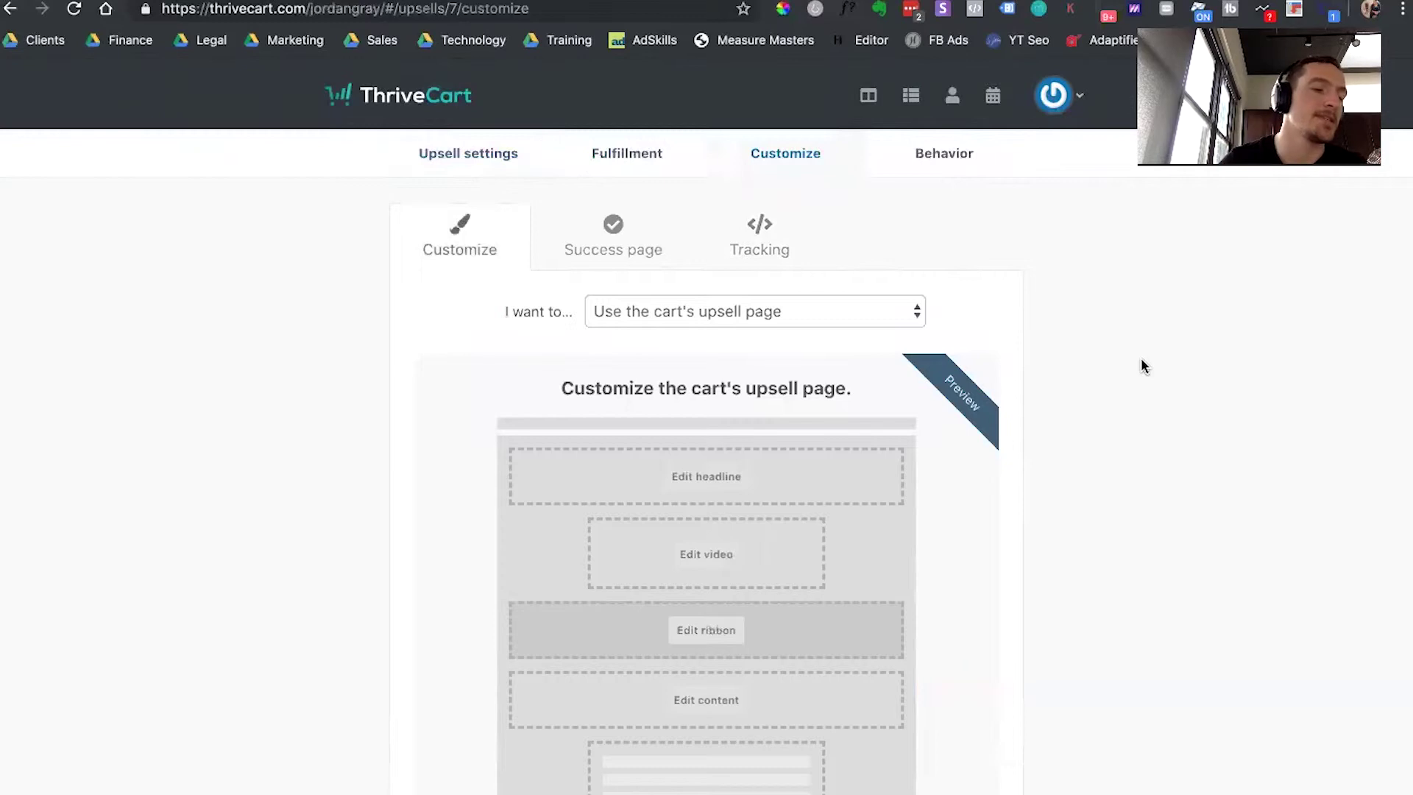
- Scroll through the upsell page preview's headline, video, ribbon, content, upsell box and funnel row
{"action": "scroll", "coordinate": [1045, 357], "scroll_direction": "down", "scroll_amount": 3}
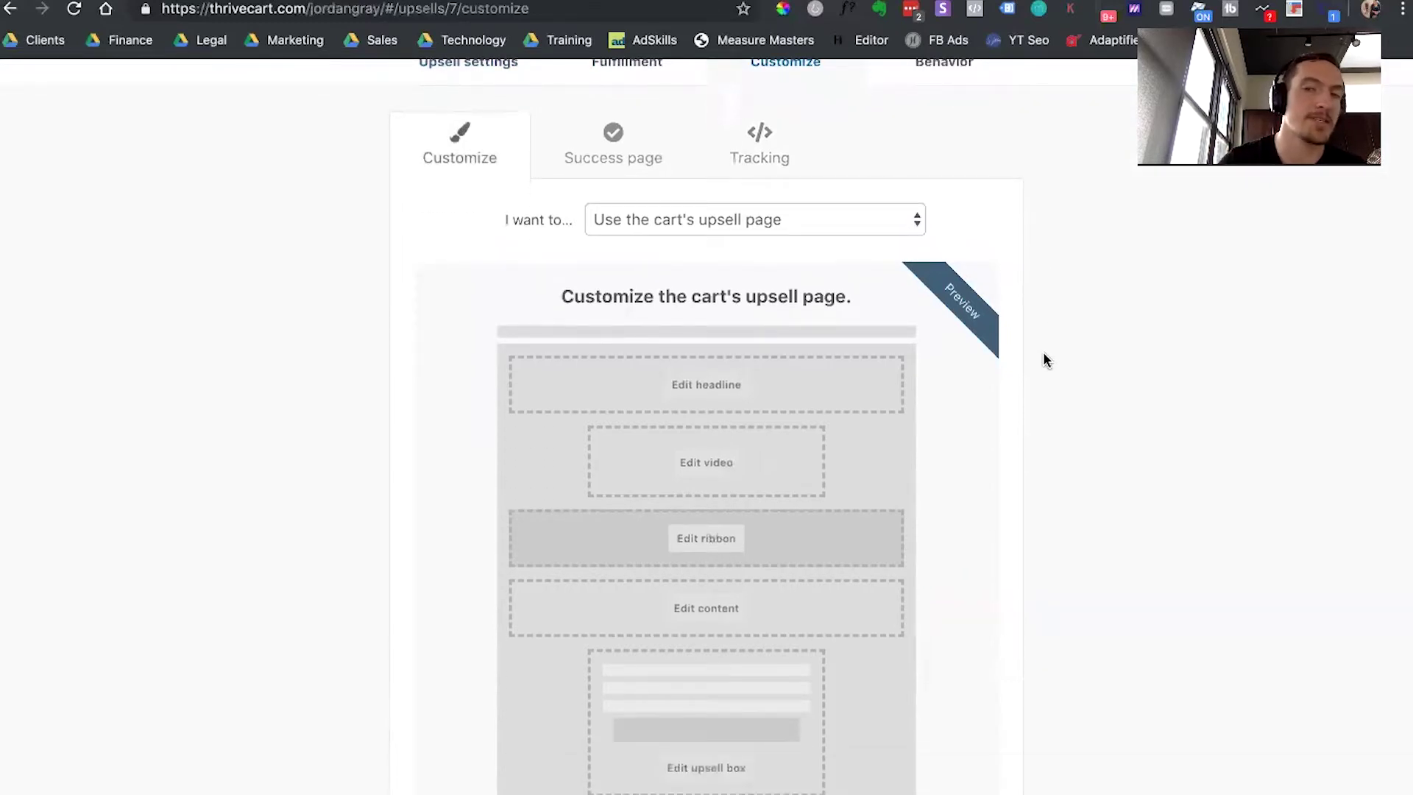
{"action": "scroll", "coordinate": [1047, 360], "scroll_direction": "down", "scroll_amount": 2}
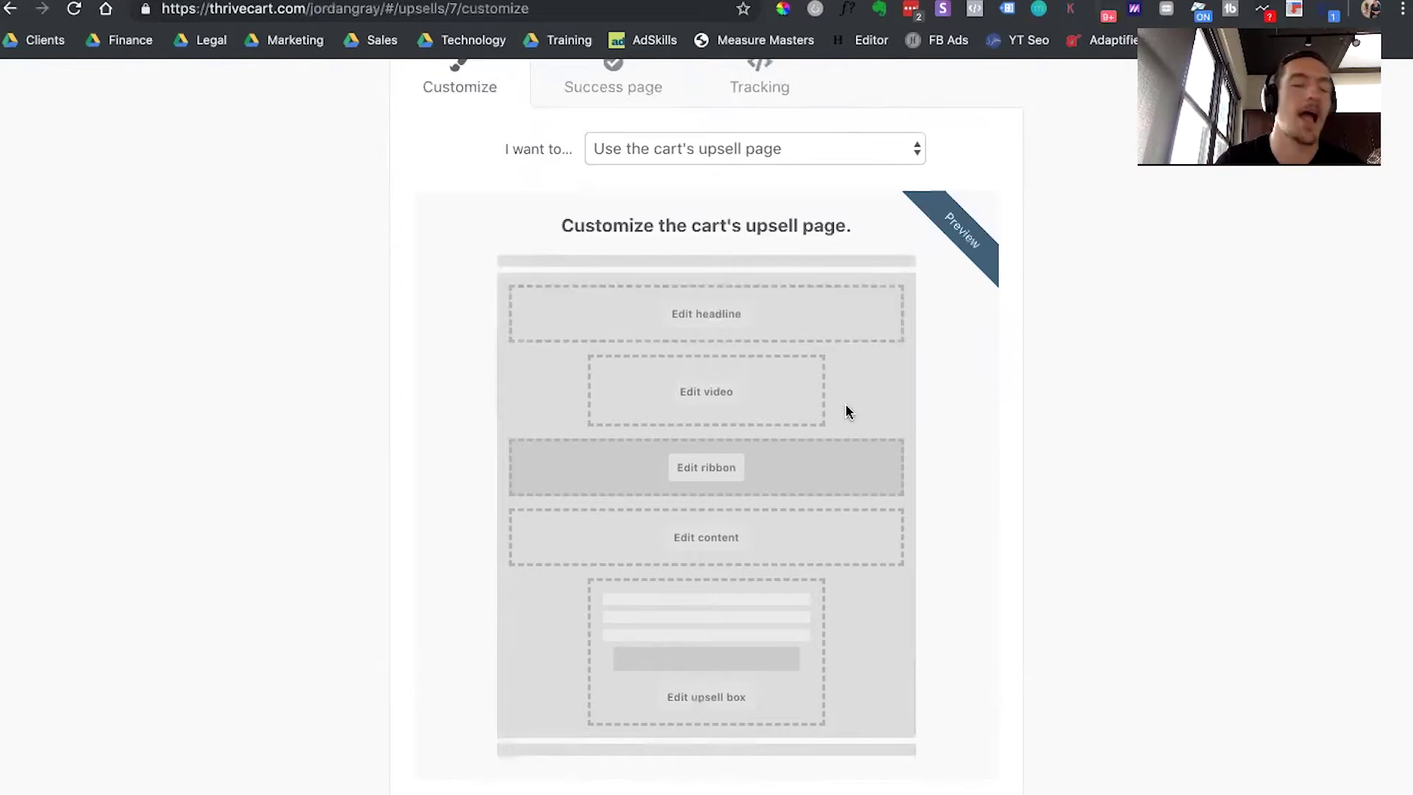
{"action": "scroll", "coordinate": [846, 406], "scroll_direction": "down", "scroll_amount": 2}
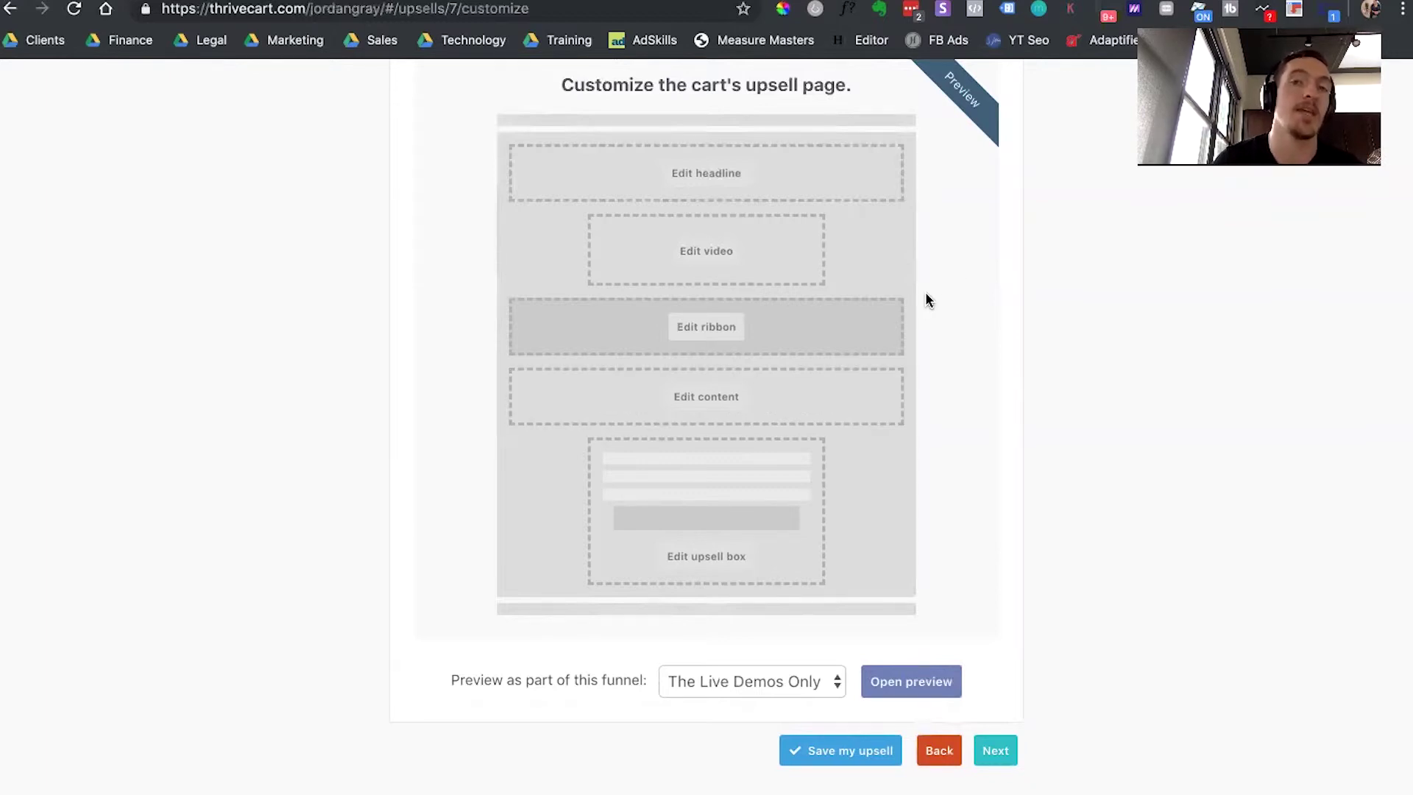
{"action": "scroll", "coordinate": [925, 298], "scroll_direction": "up", "scroll_amount": 2}
{"action": "scroll", "coordinate": [925, 298], "scroll_direction": "up", "scroll_amount": 1}
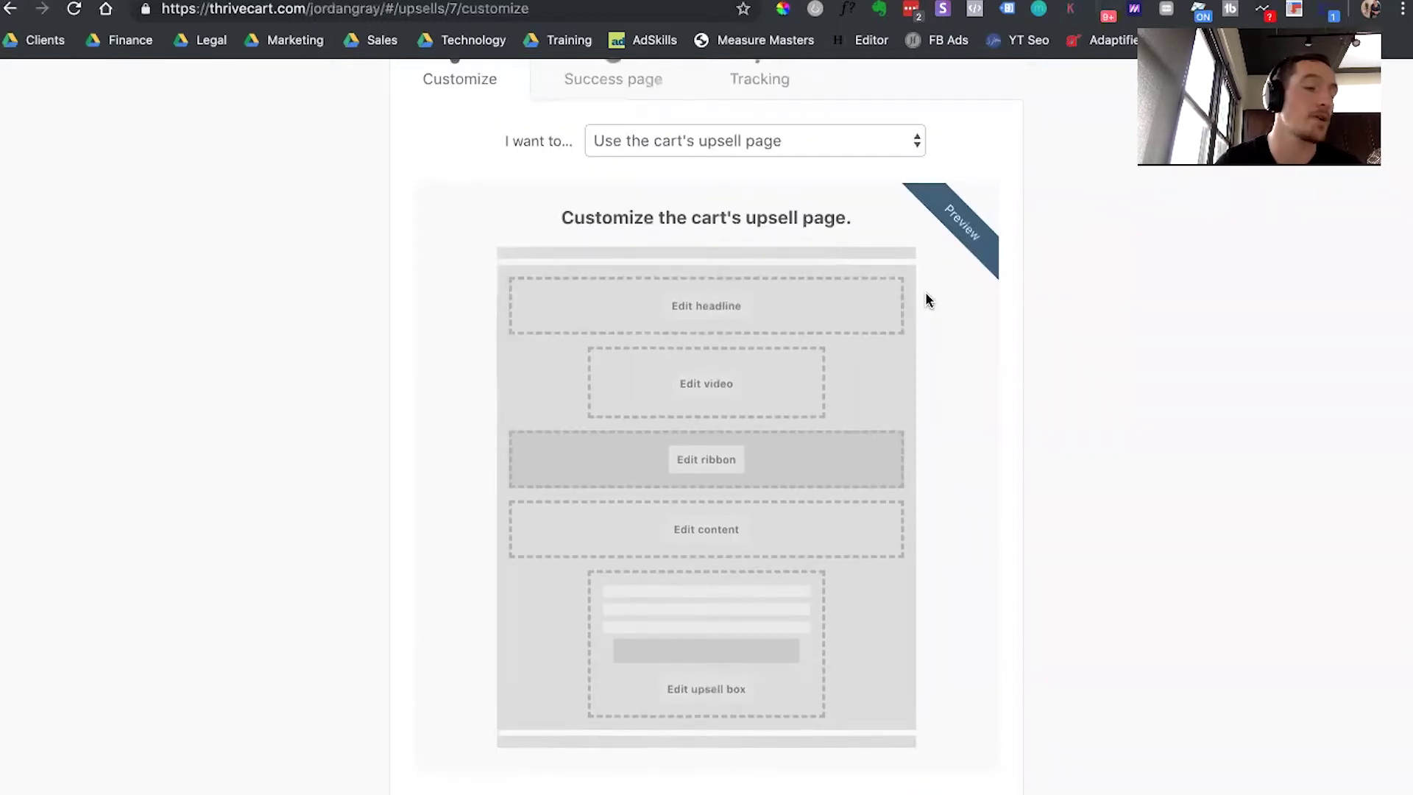
{"action": "scroll", "coordinate": [801, 385], "scroll_direction": "up", "scroll_amount": 3}
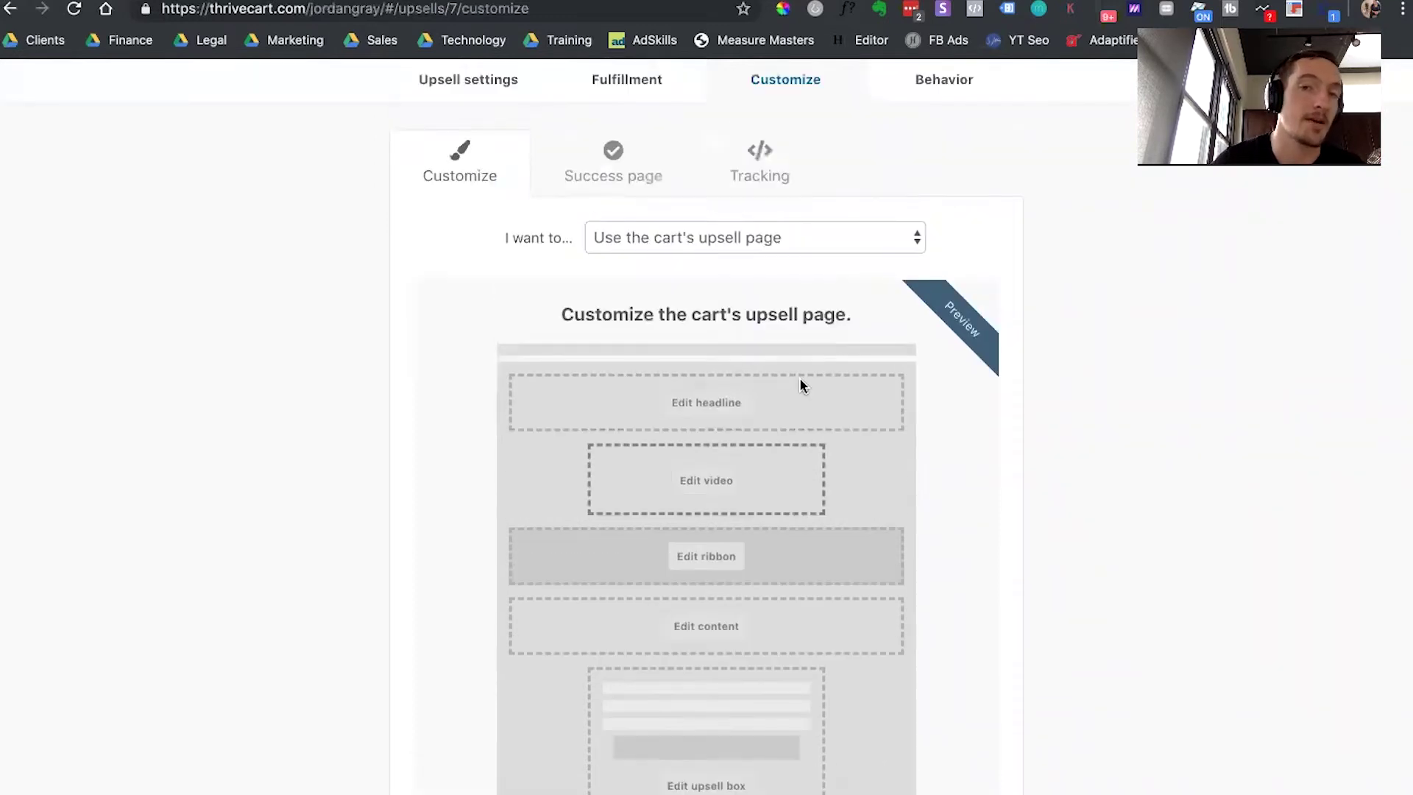
{"action": "scroll", "coordinate": [776, 230], "scroll_direction": "down", "scroll_amount": 5}
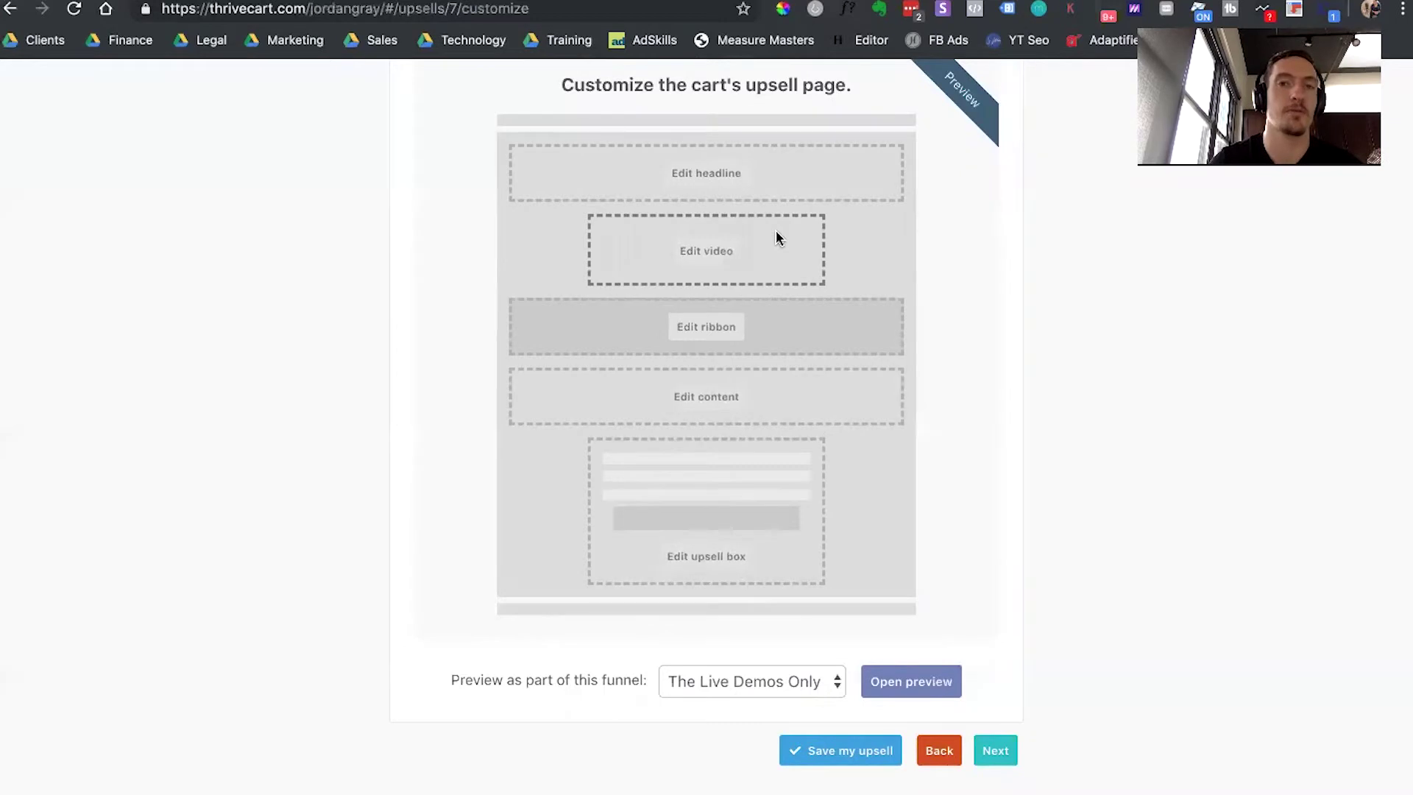
{"action": "scroll", "coordinate": [1089, 483], "scroll_direction": "up", "scroll_amount": 6}
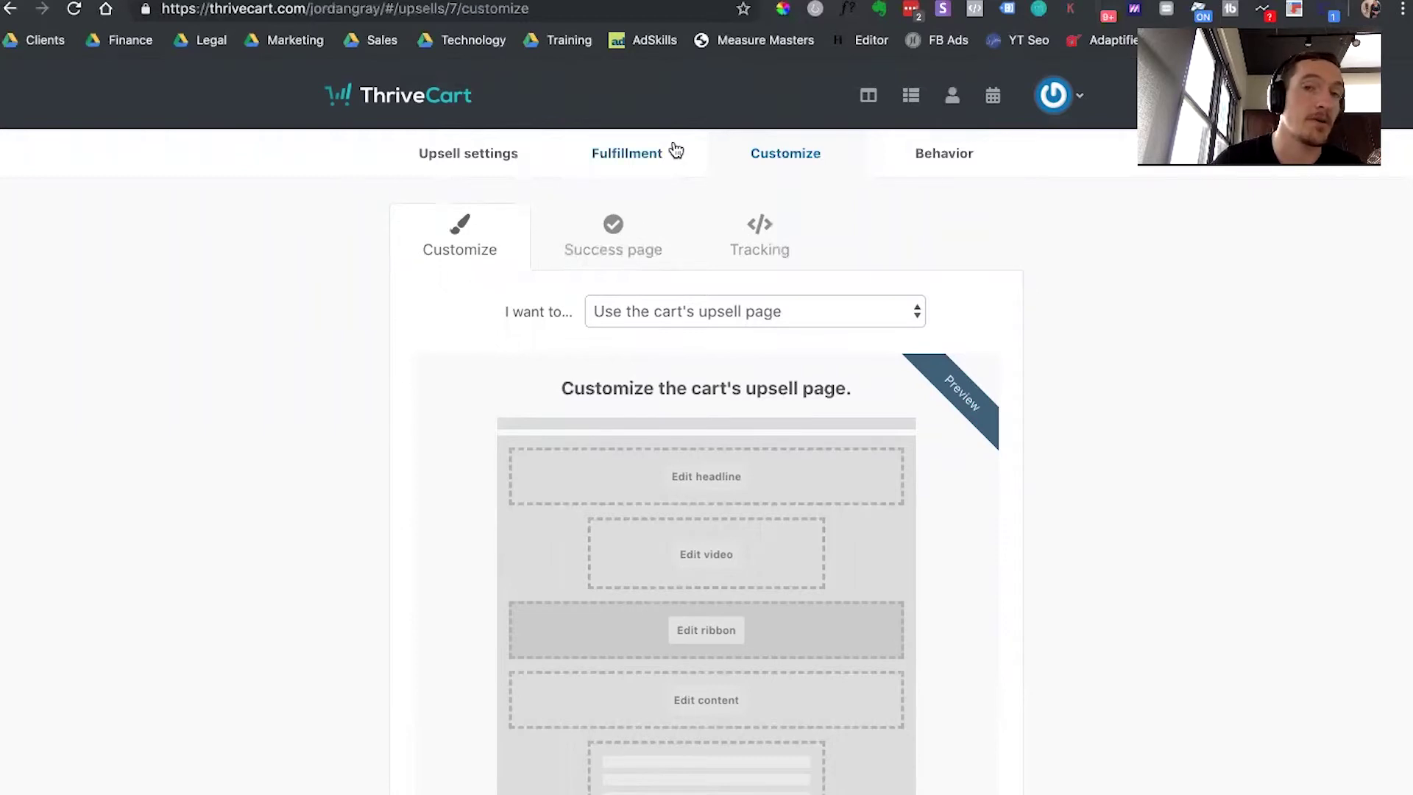
{"action": "left_click", "coordinate": [622, 153]}
- Move from the upsell's Options settings to its Fulfillment page about funnel access
{"action": "left_click", "coordinate": [477, 149]}
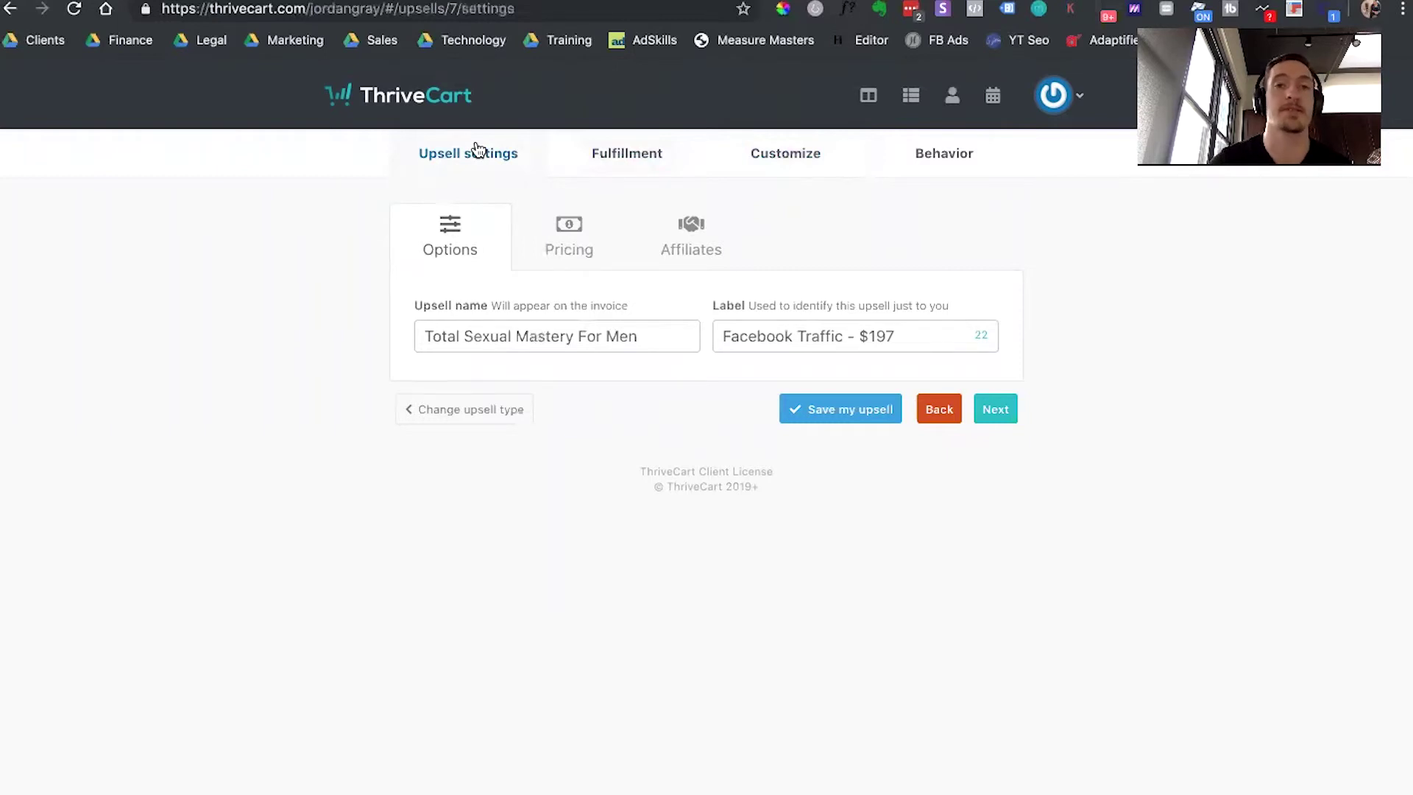
{"action": "left_click", "coordinate": [591, 146]}
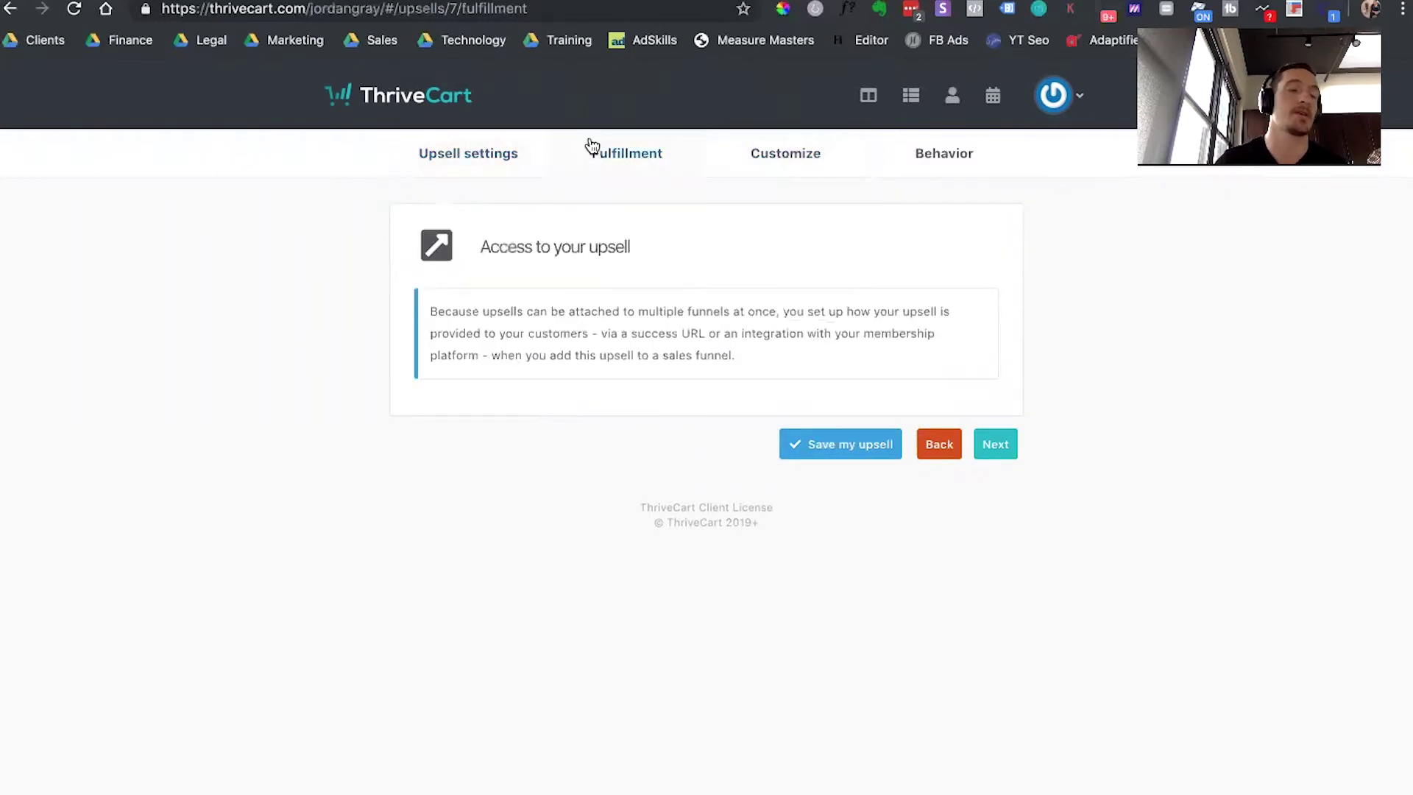